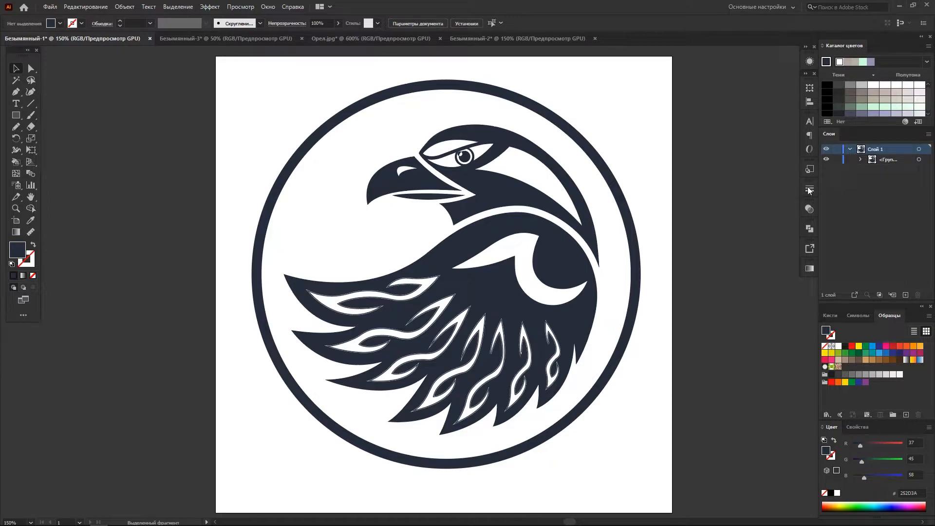
# - Inspect the eagle group's contents in the layer list, collapse it again, and show the transparency grid
pyautogui.click(860, 160)
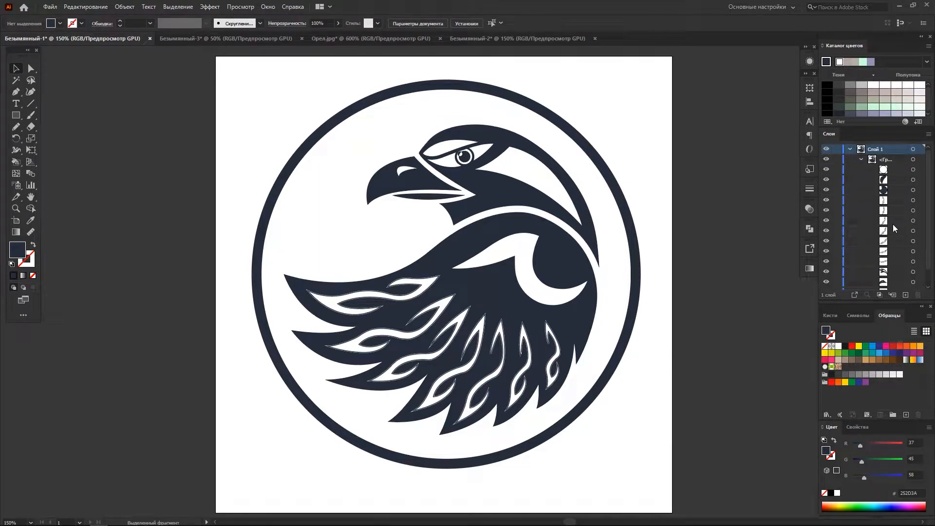
pyautogui.click(860, 159)
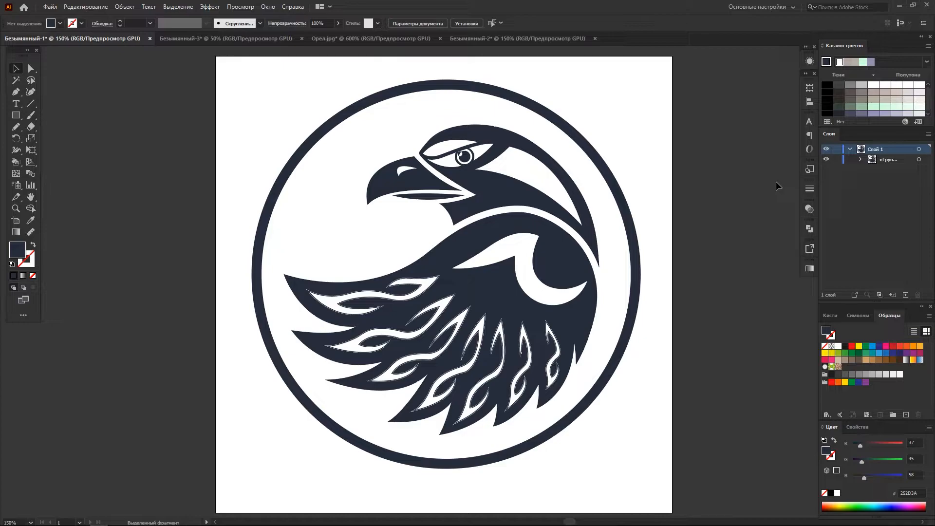
pyautogui.click(240, 6)
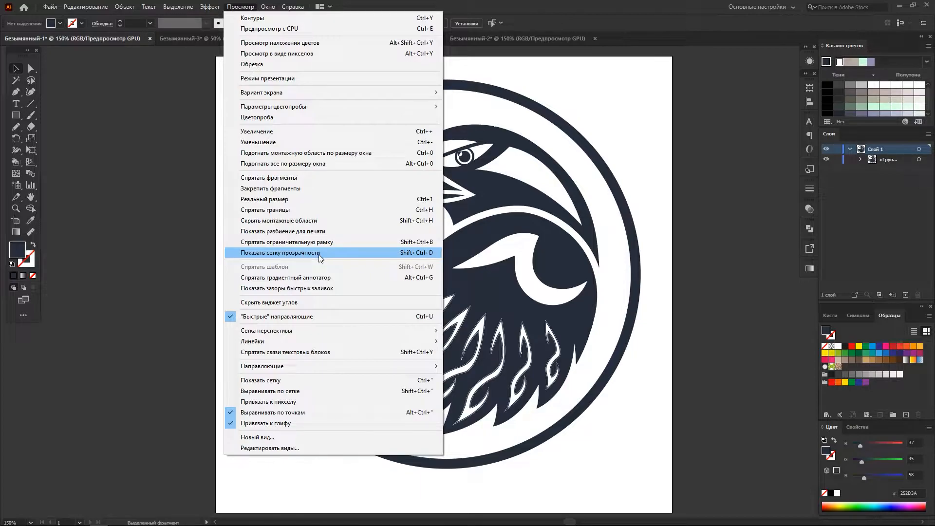
pyautogui.click(319, 252)
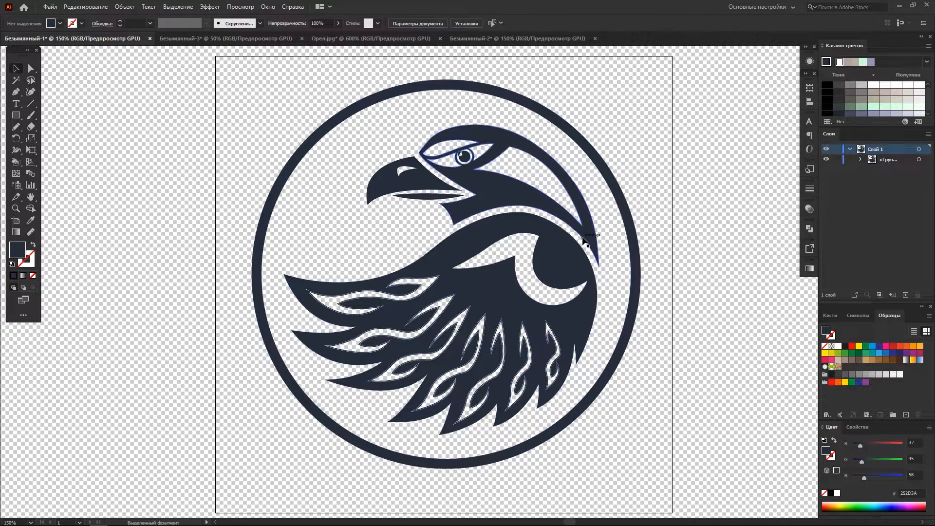
# - Reposition the eagle logo on the artboard at X 250 px, Y about 248 px, and hide the transparency grid
pyautogui.moveTo(561, 258); pyautogui.dragTo(635, 273)
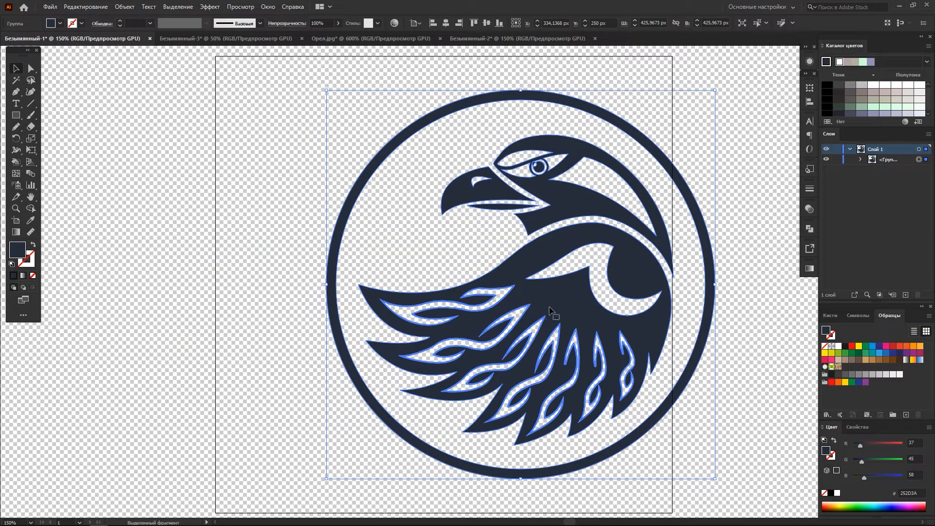
pyautogui.moveTo(552, 312); pyautogui.dragTo(455, 302)
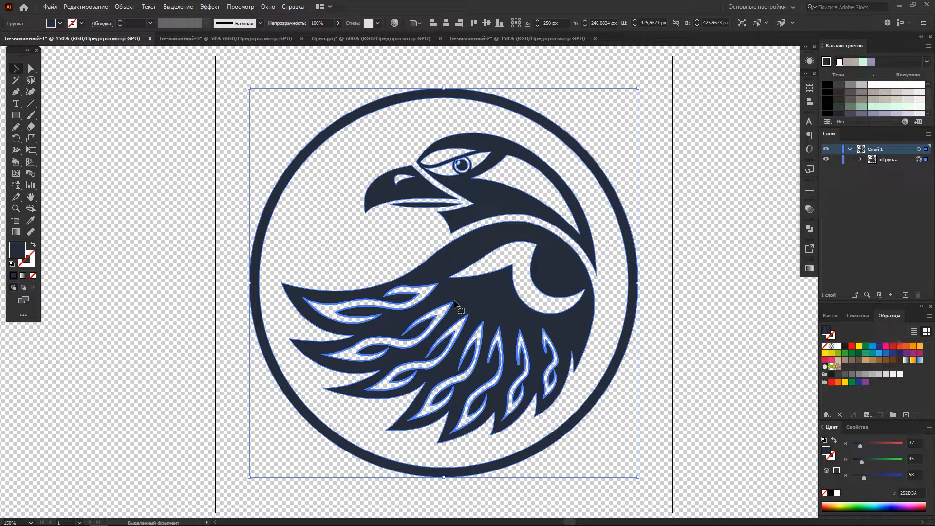
pyautogui.hotkey('ctrl', 'shift', 'd')
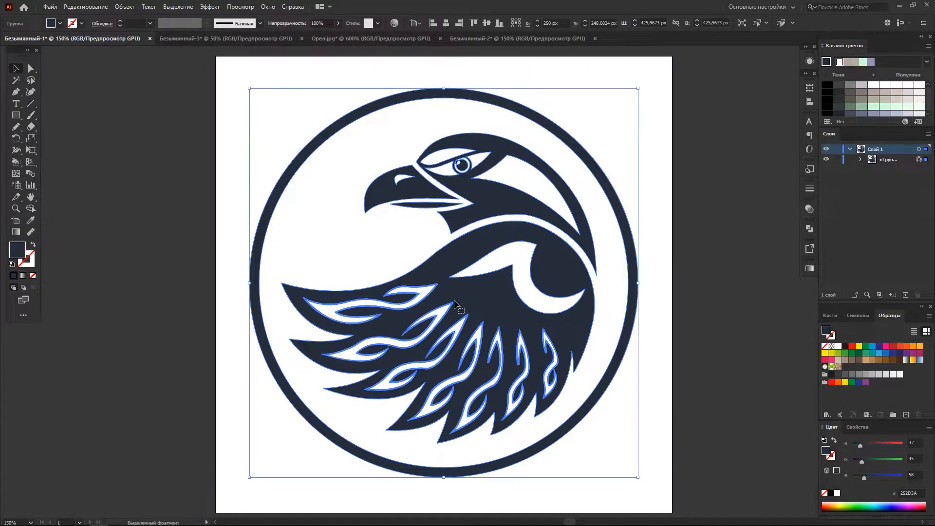
pyautogui.click(652, 242)
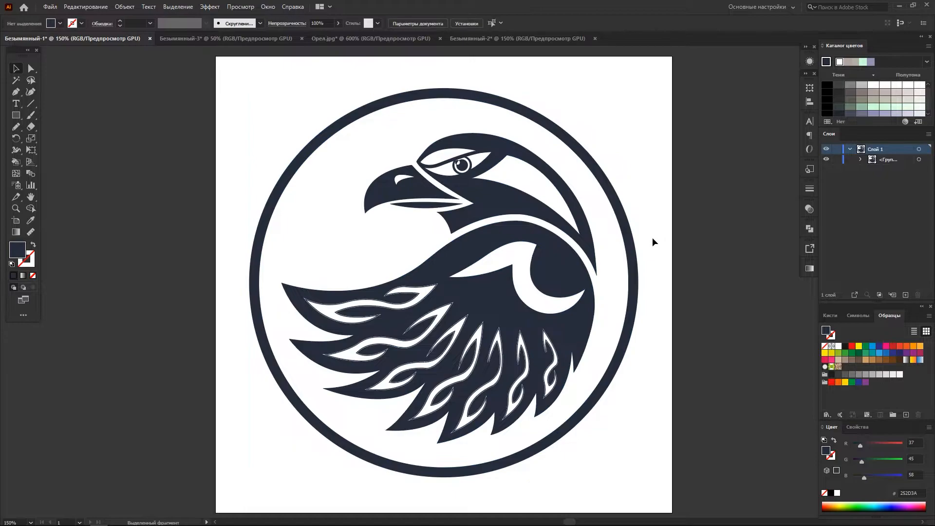
# - Start exporting the logo as Безымянный-1.png in PNG format to the экспорт folder, with Use Artboards enabled
pyautogui.click(50, 7)
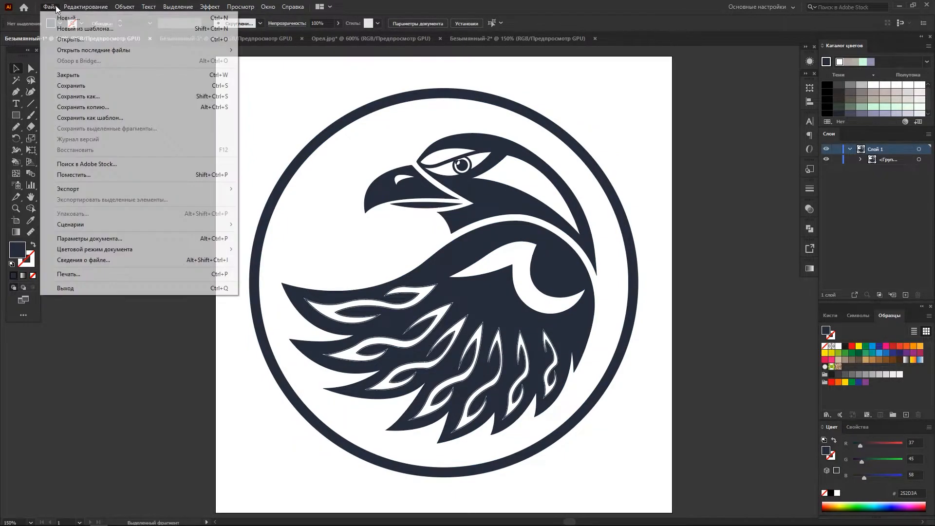
pyautogui.moveTo(124, 194)
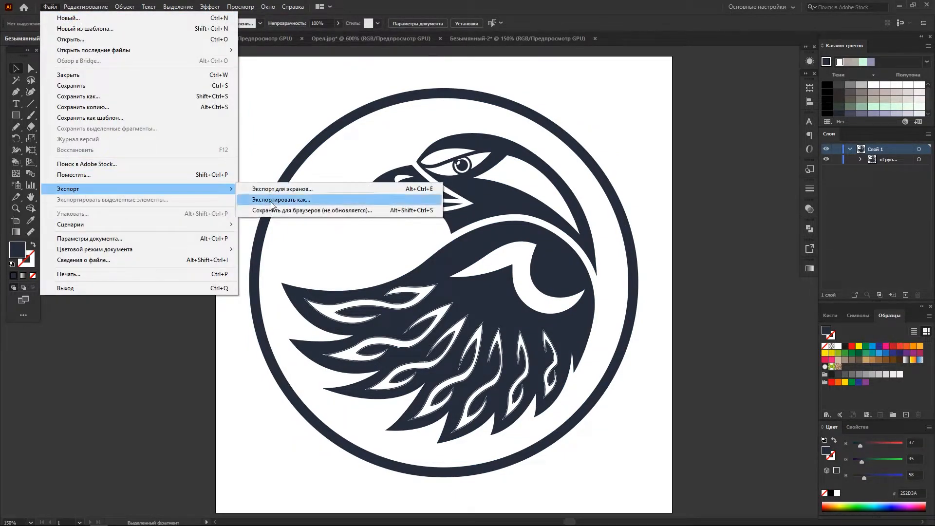
pyautogui.click(297, 204)
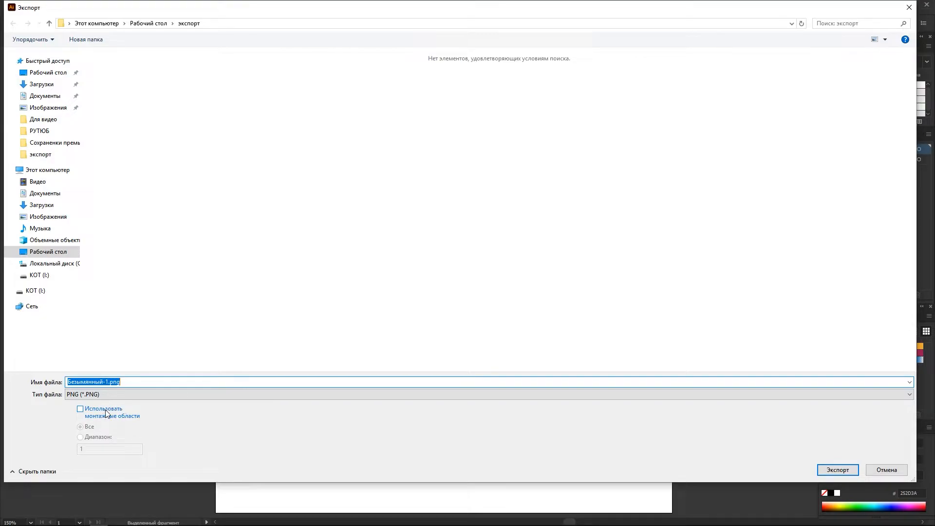
pyautogui.click(80, 409)
pyautogui.click(80, 409)
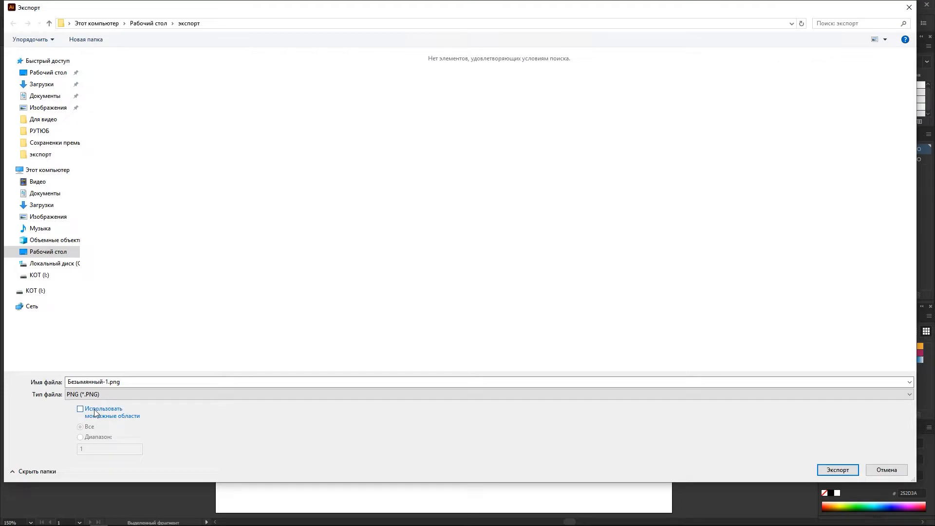
pyautogui.click(124, 405)
pyautogui.click(840, 471)
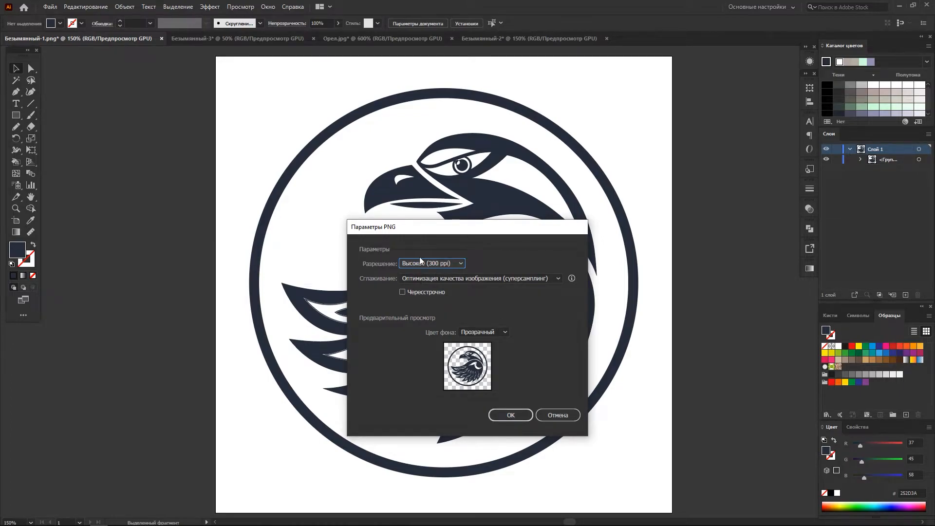
# - Set the PNG resolution to High (300 ppi) and the background to Transparent, and complete the export
pyautogui.click(434, 263)
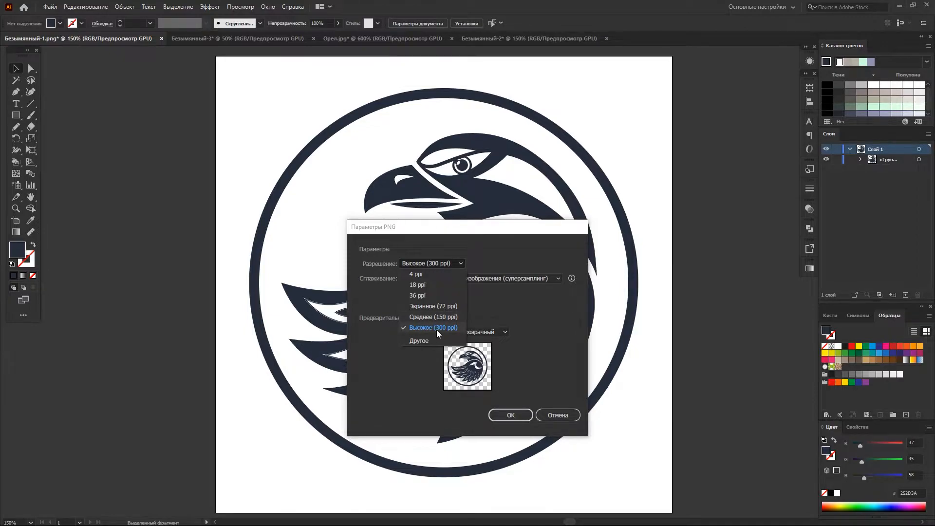
pyautogui.click(436, 330)
pyautogui.click(491, 333)
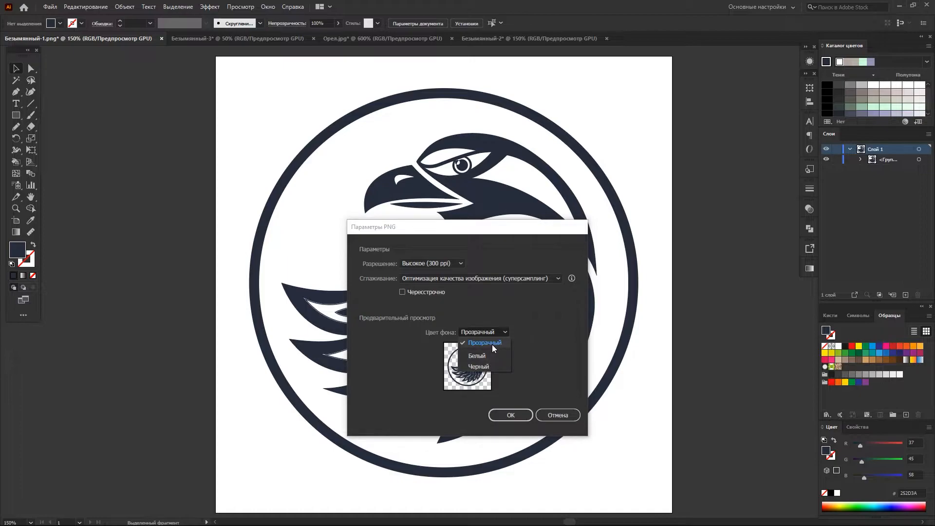
pyautogui.click(492, 343)
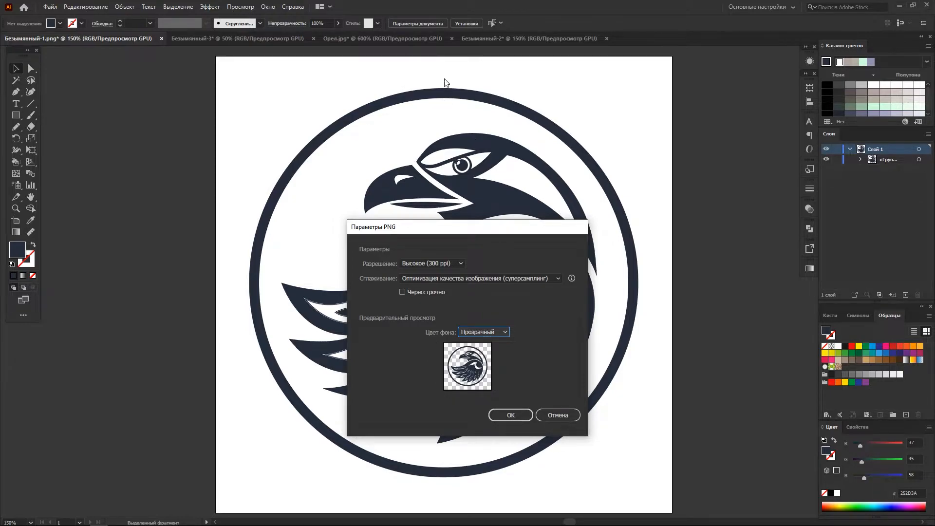
pyautogui.click(510, 415)
# - Export the logo again as Безымянный-1.png with Use Artboards off, keeping 300 ppi and the transparent background
pyautogui.click(50, 7)
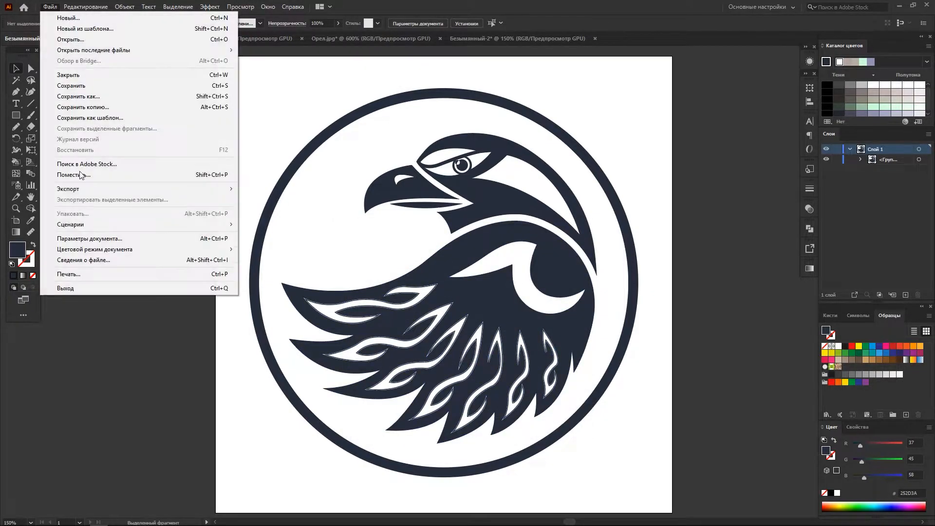
pyautogui.moveTo(125, 194)
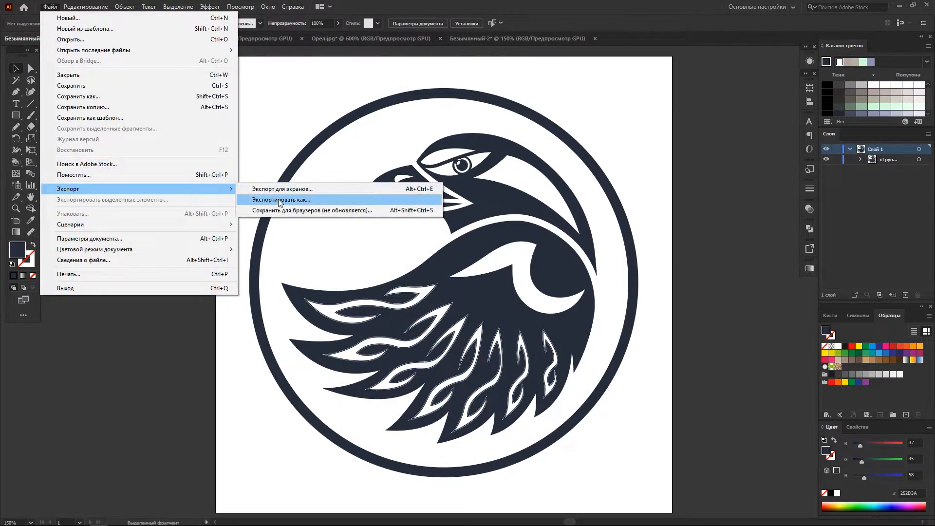
pyautogui.click(278, 198)
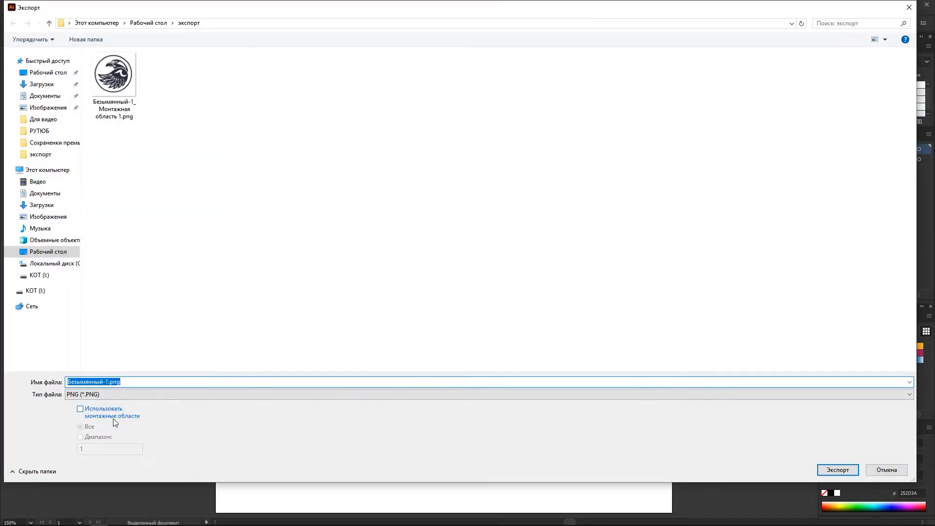
pyautogui.click(837, 469)
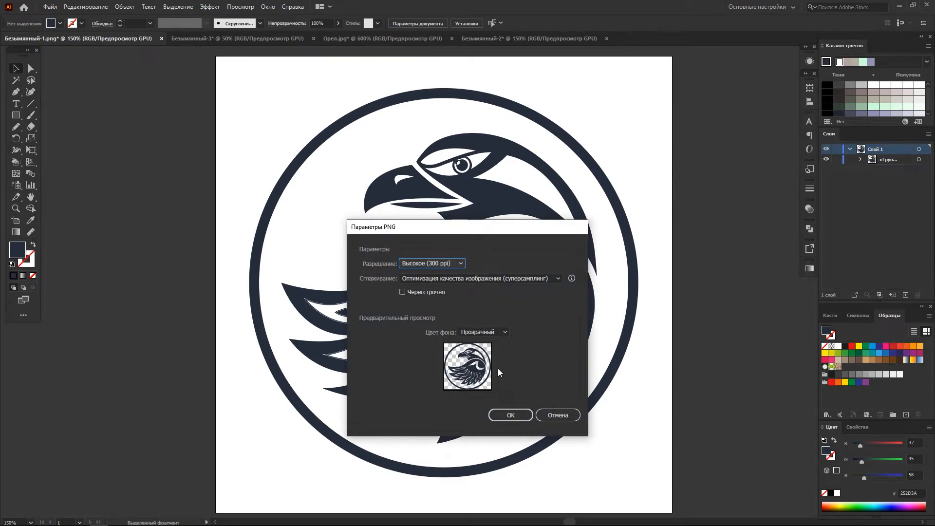
pyautogui.click(509, 415)
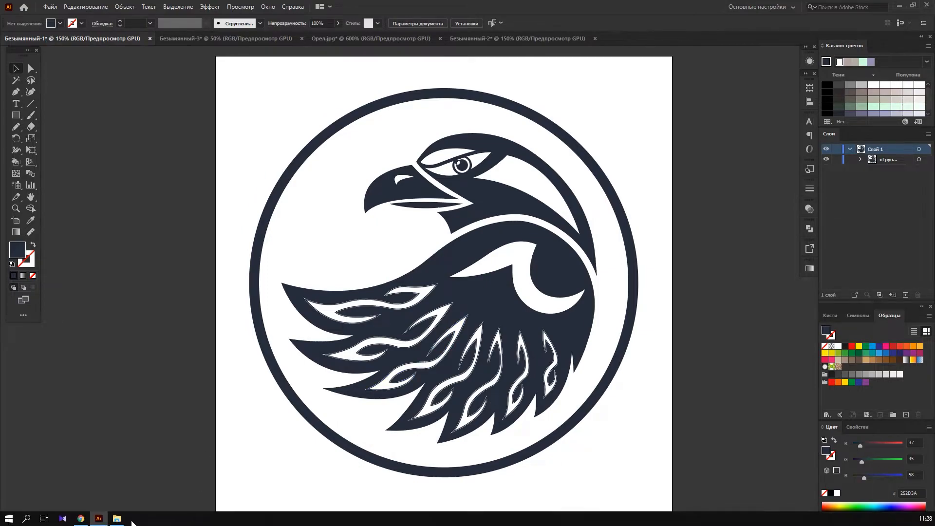
# - Switch to the экспорт folder in File Explorer, compare the two exported PNGs, and place both in the Illustrator document
pyautogui.click(117, 518)
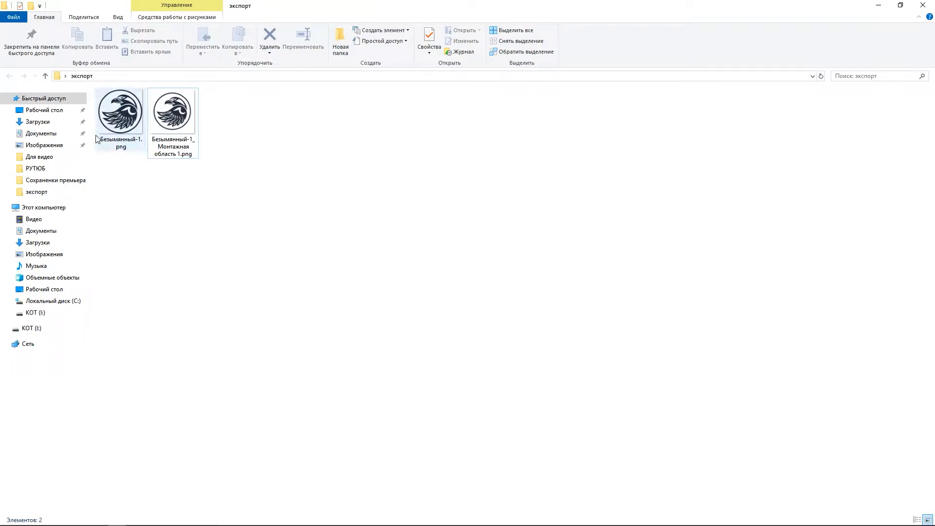
pyautogui.click(156, 129)
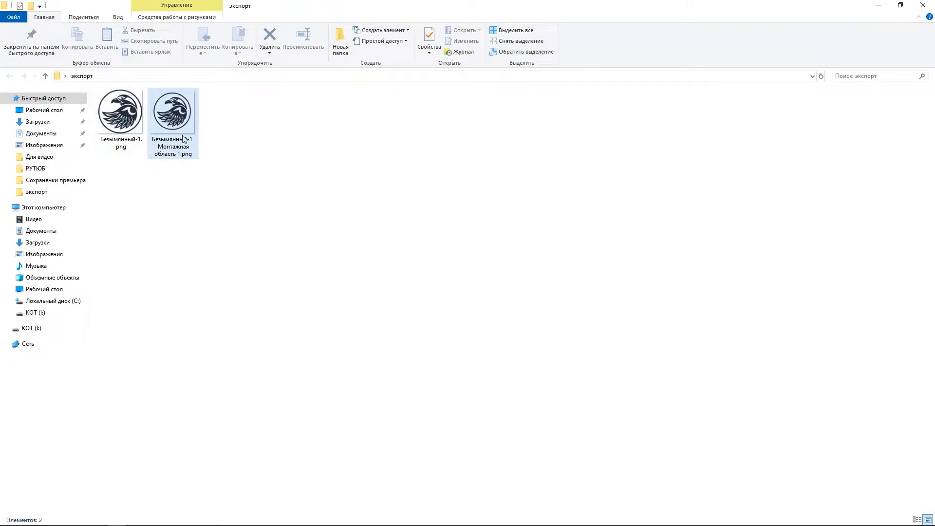
pyautogui.click(236, 127)
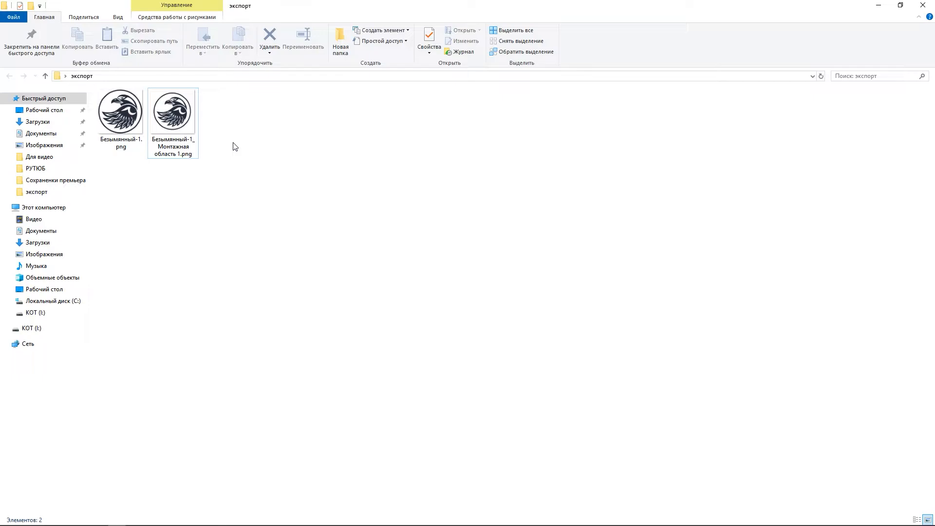
pyautogui.moveTo(230, 139); pyautogui.dragTo(97, 89)
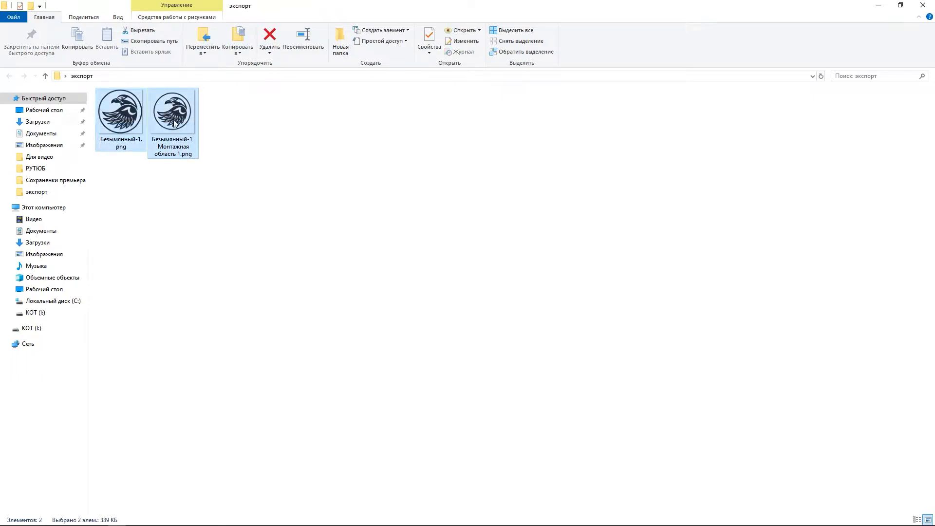
pyautogui.moveTo(172, 121); pyautogui.dragTo(165, 236)
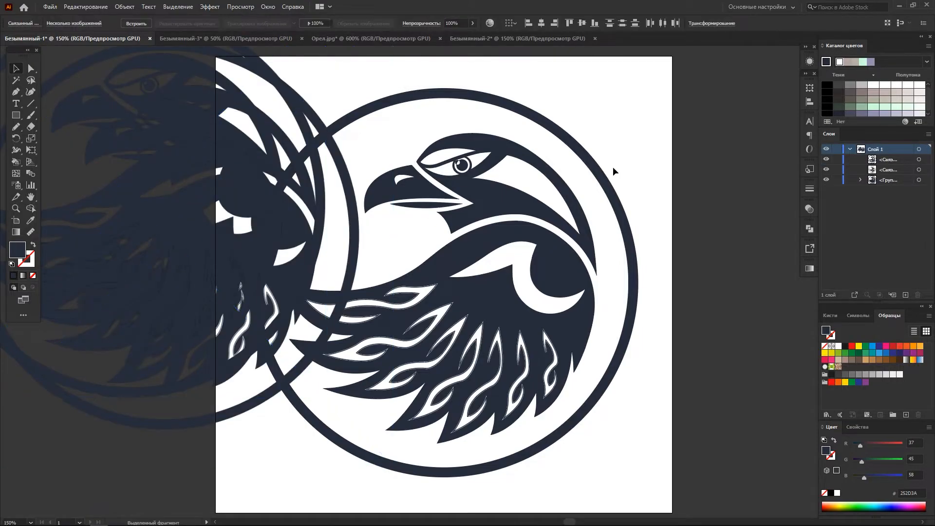
# - Separate the two placed PNGs, moving them side by side below the original logo to compare their bounding boxes
pyautogui.hotkey('ctrl', '-')
pyautogui.hotkey('ctrl', '-')
pyautogui.click(328, 231)
pyautogui.moveTo(341, 209); pyautogui.dragTo(221, 401)
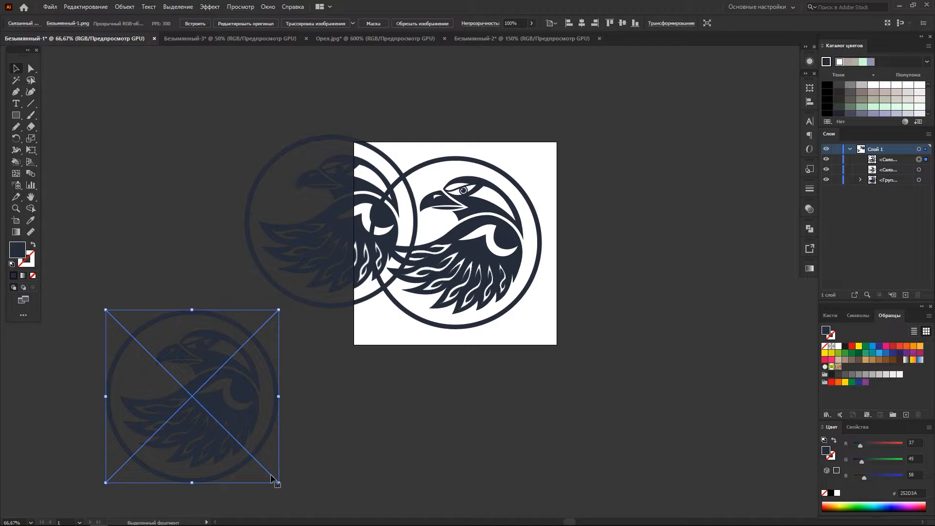
pyautogui.click(323, 246)
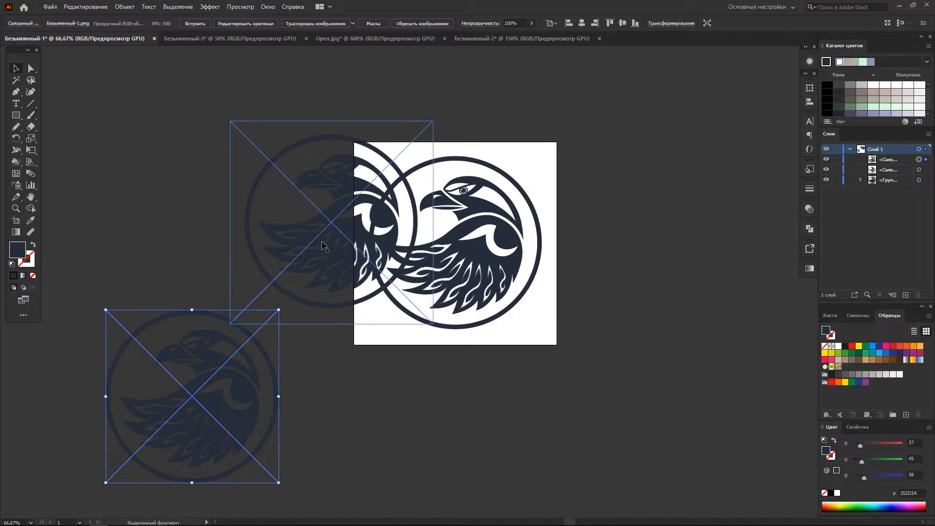
pyautogui.moveTo(310, 277); pyautogui.dragTo(370, 448)
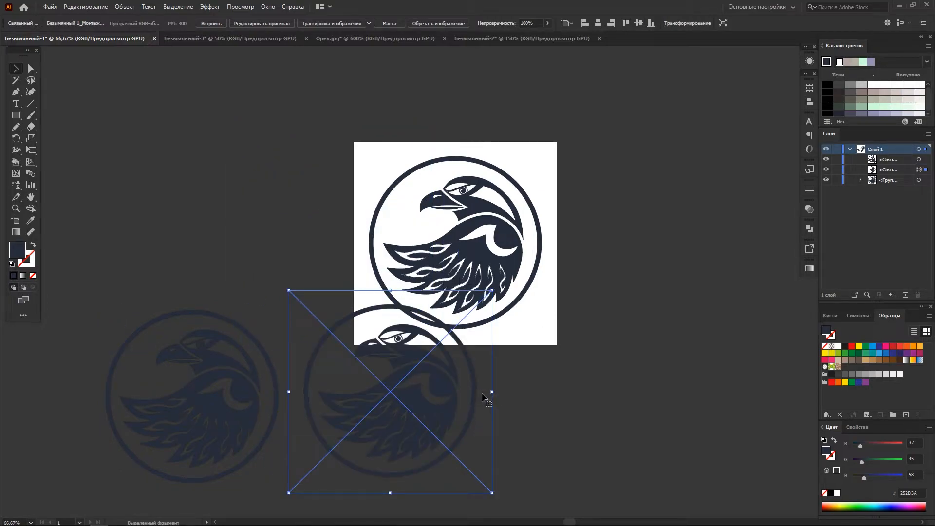
# - Move the two placed PNGs around over the artboard's edges, and delete both images
pyautogui.moveTo(373, 413); pyautogui.dragTo(496, 346)
pyautogui.moveTo(199, 376); pyautogui.dragTo(348, 276)
pyautogui.moveTo(338, 286); pyautogui.dragTo(394, 286)
pyautogui.moveTo(359, 298); pyautogui.dragTo(236, 251)
pyautogui.press('Delete')
pyautogui.click(497, 302)
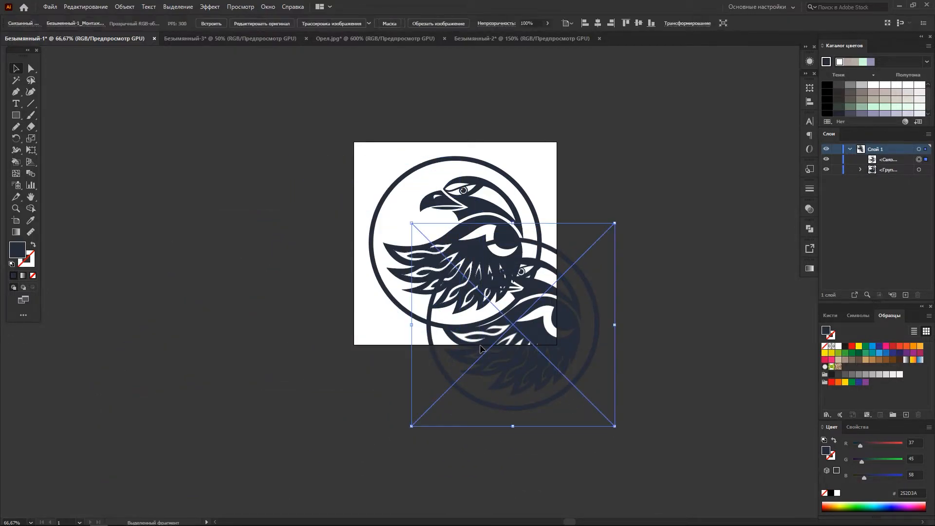
pyautogui.press('Delete')
pyautogui.scroll(2, 487, 225)
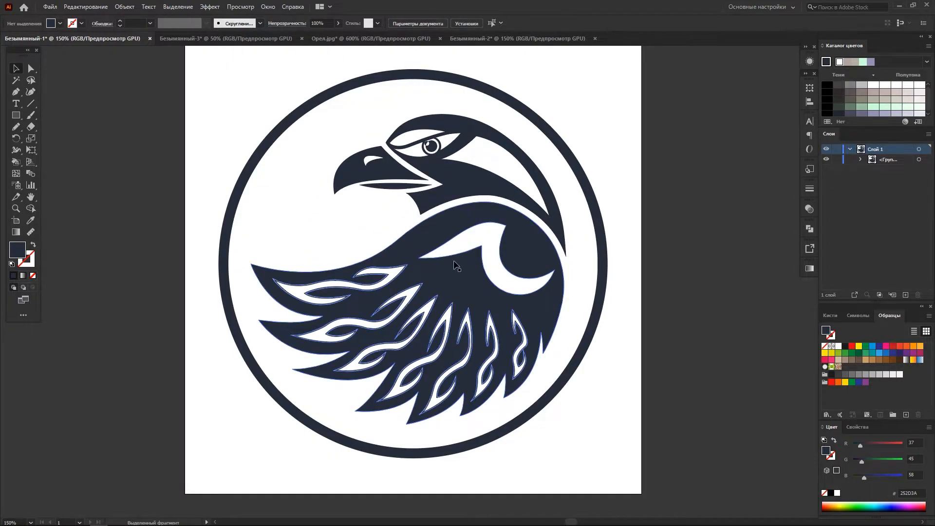
# - Export the nine-artboard Безымянный-3 document as PNG with Use Artboards set to all, at 300 ppi with a transparent background
pyautogui.click(174, 36)
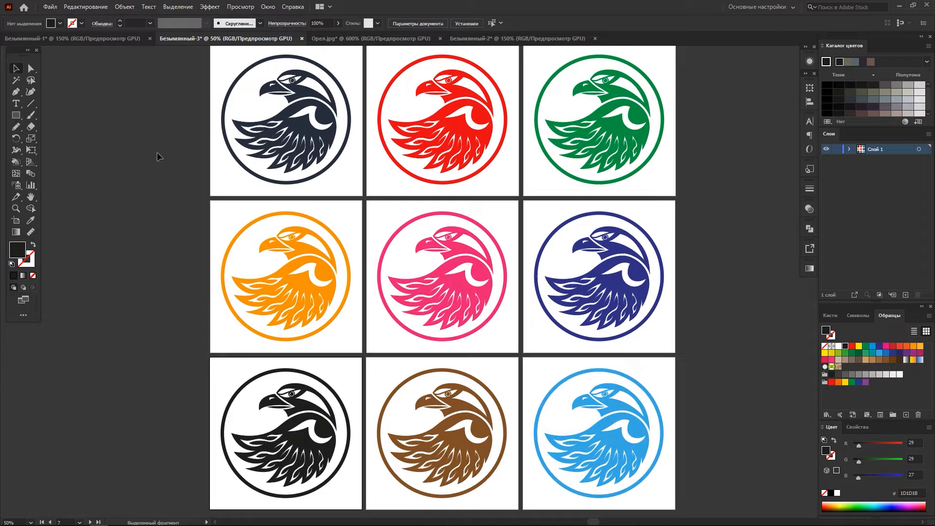
pyautogui.click(50, 7)
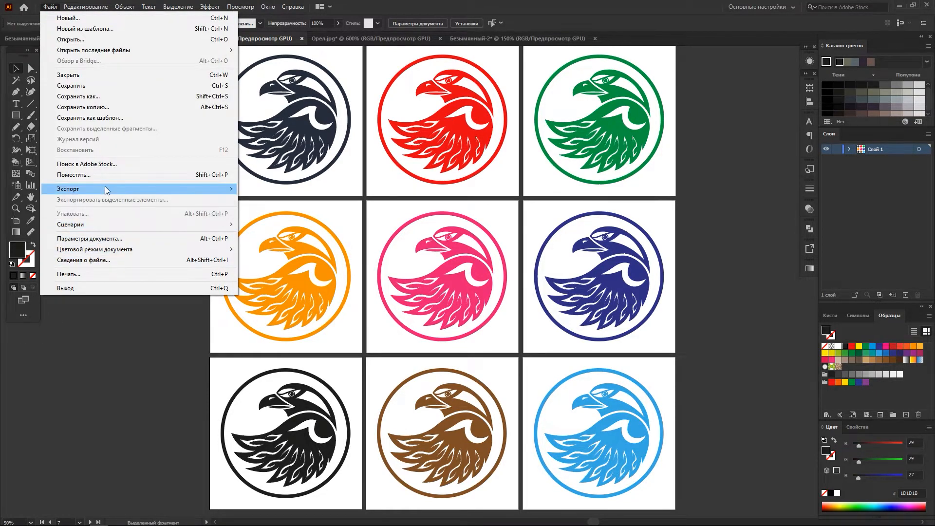
pyautogui.moveTo(124, 190)
pyautogui.click(287, 200)
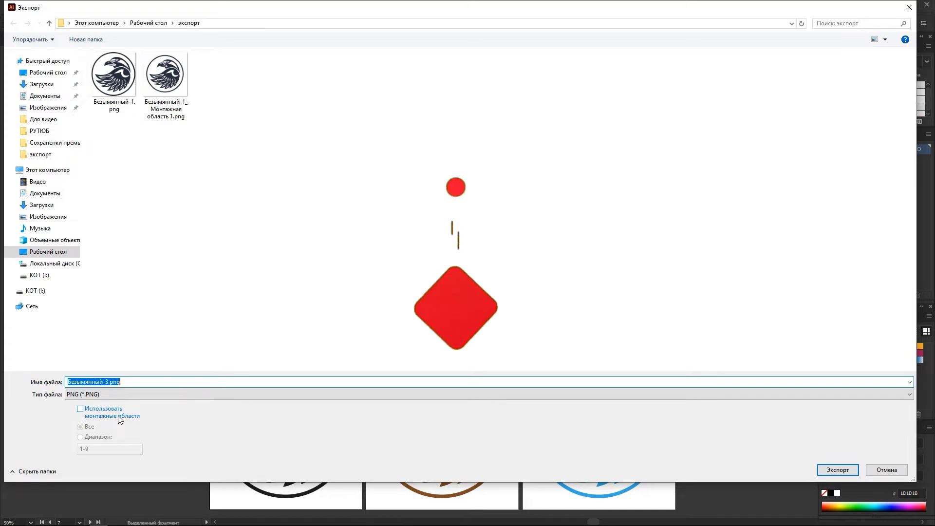
pyautogui.click(130, 417)
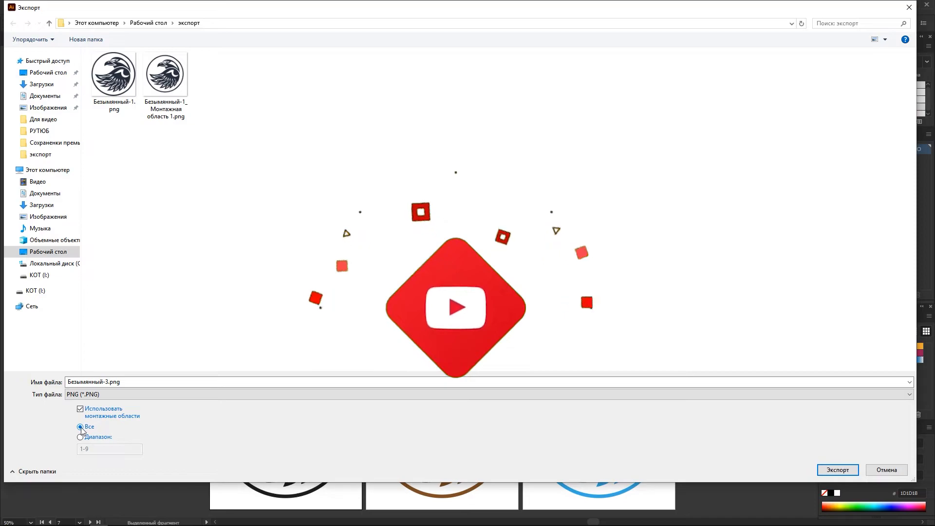
pyautogui.click(96, 439)
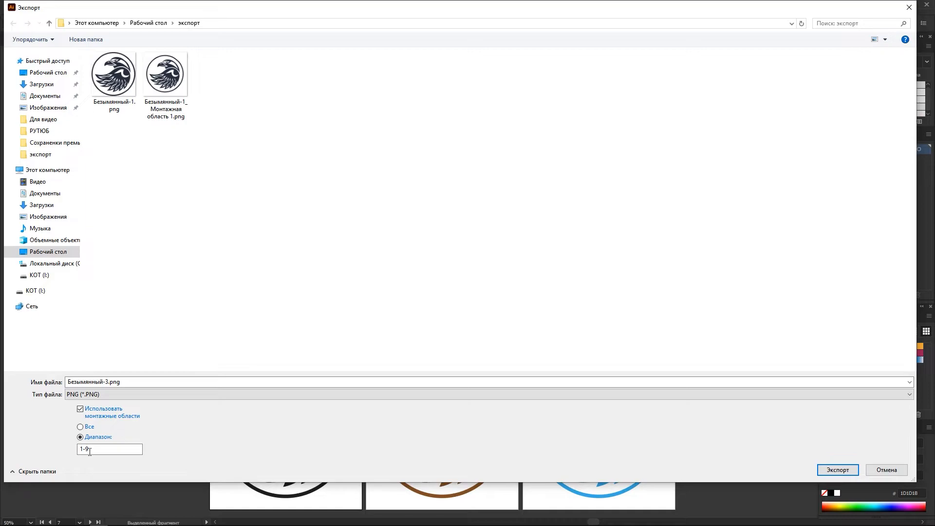
pyautogui.click(81, 427)
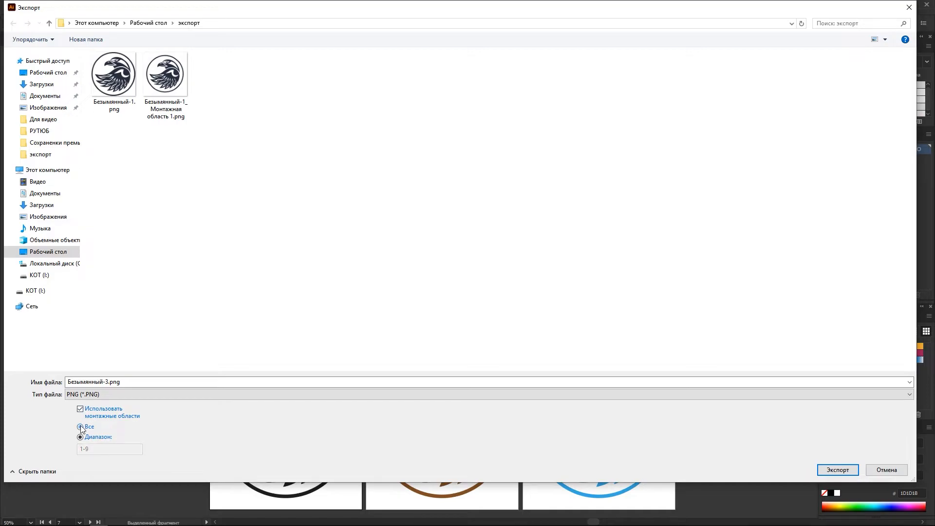
pyautogui.click(837, 470)
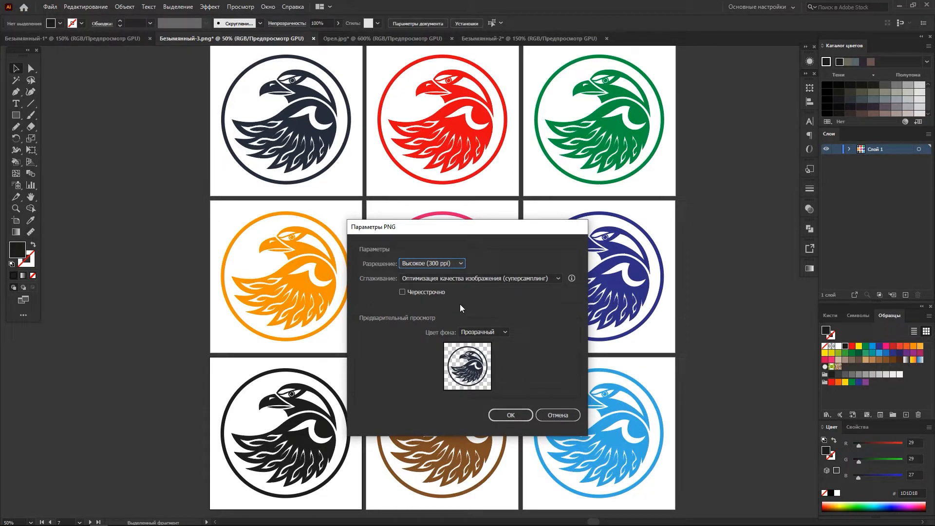
pyautogui.click(507, 414)
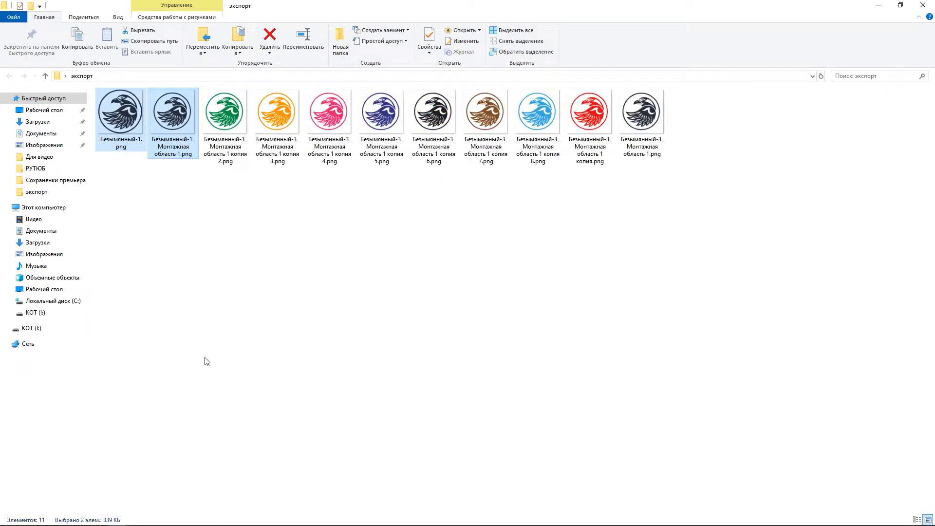
# - In the экспорт folder, open the orange logo PNG in the image viewer to check its transparency, then close it
pyautogui.click(238, 258)
pyautogui.click(271, 119)
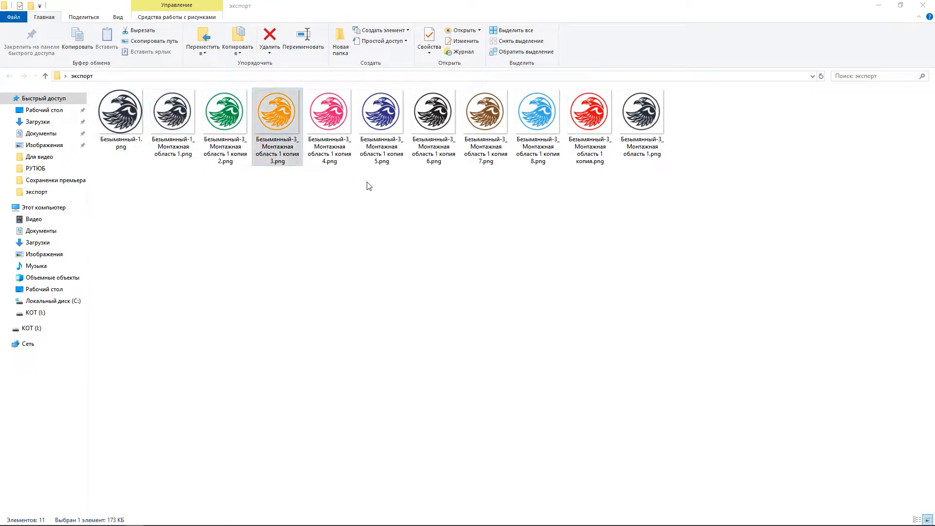
pyautogui.moveTo(933, 125); pyautogui.dragTo(522, 102)
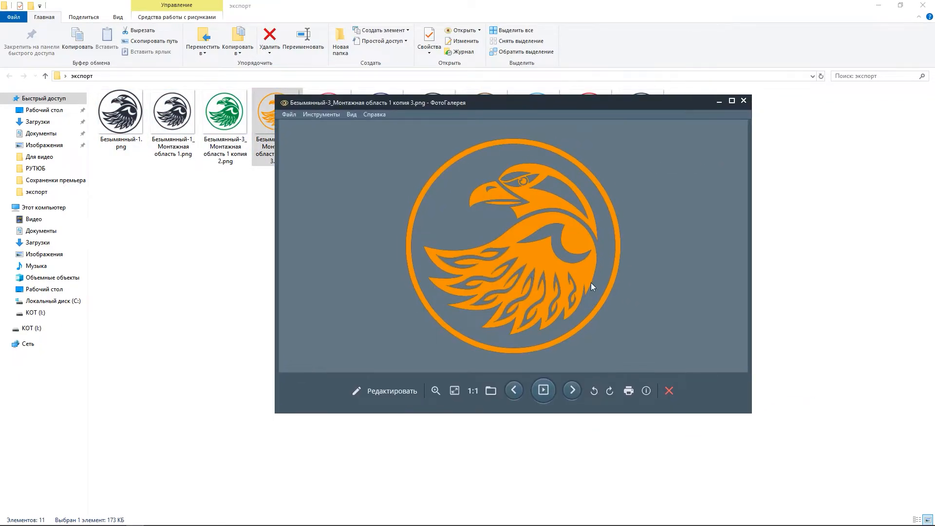
pyautogui.click(744, 102)
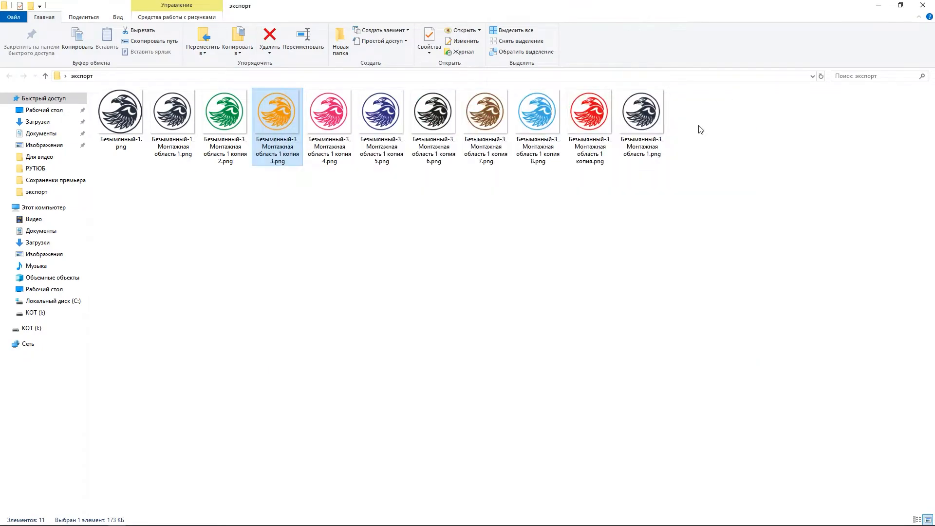
# - Delete all the exported PNG files from the экспорт folder and switch back to Illustrator
pyautogui.moveTo(700, 130); pyautogui.dragTo(122, 156)
pyautogui.press('Delete')
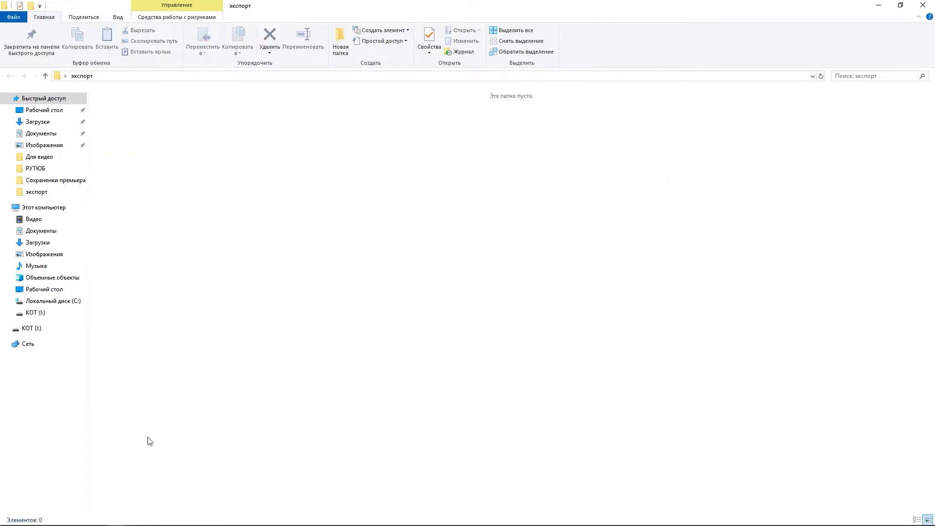
pyautogui.click(100, 522)
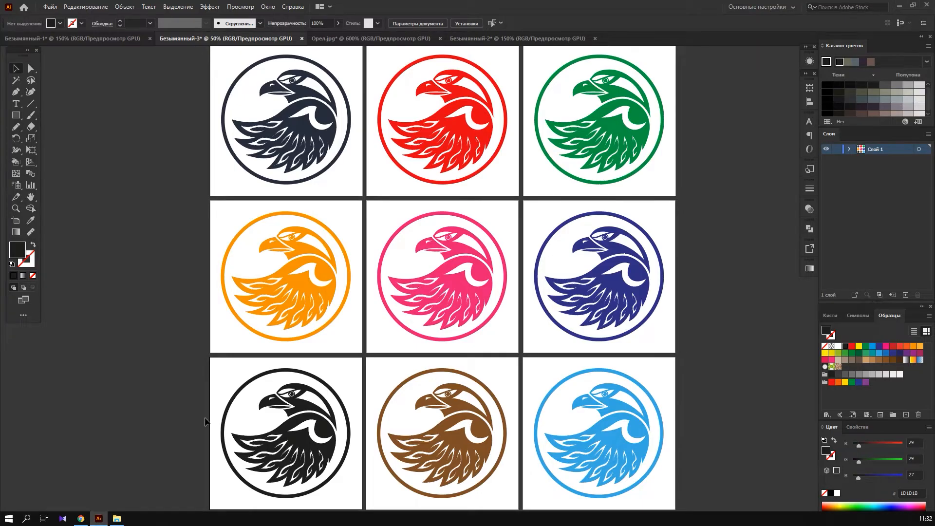
# - Open Save for Web for the Безымянный-1 document and set the file format to PNG-24
pyautogui.click(107, 42)
pyautogui.click(50, 7)
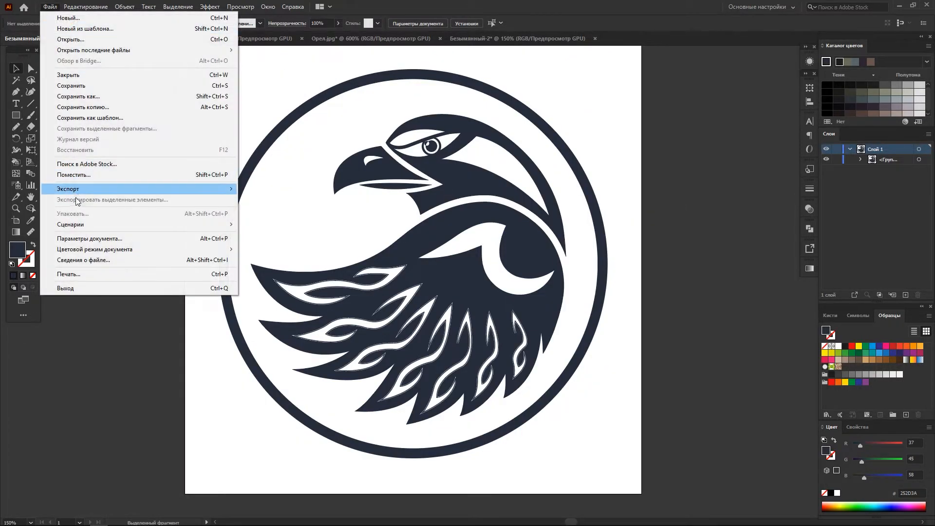
pyautogui.moveTo(82, 190)
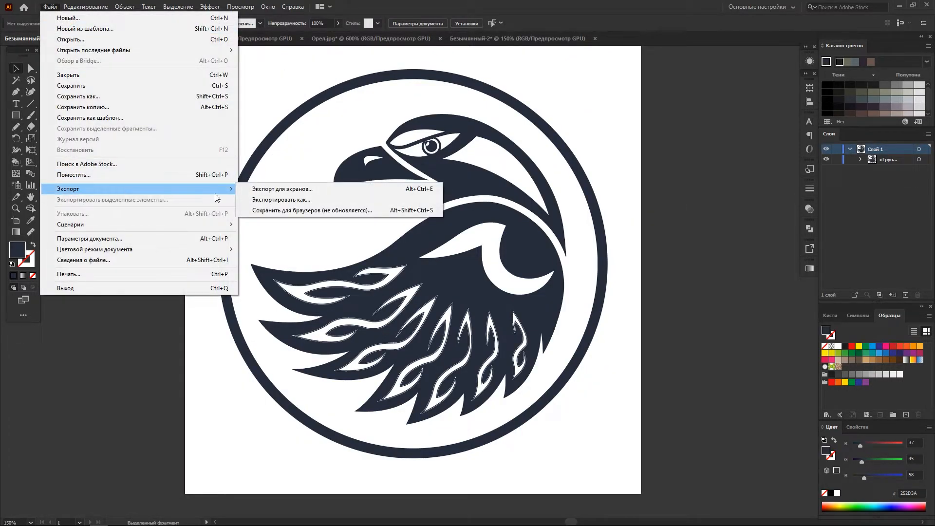
pyautogui.click(280, 214)
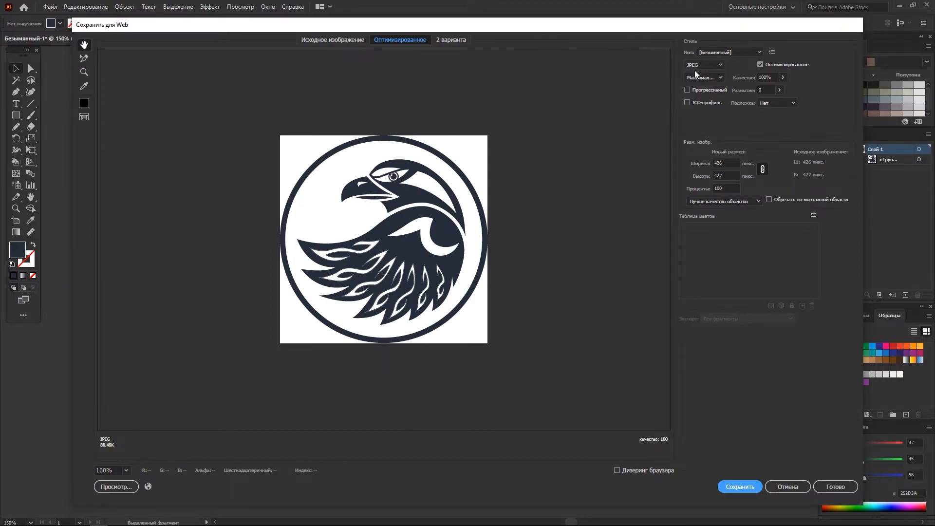
pyautogui.click(700, 66)
pyautogui.click(711, 107)
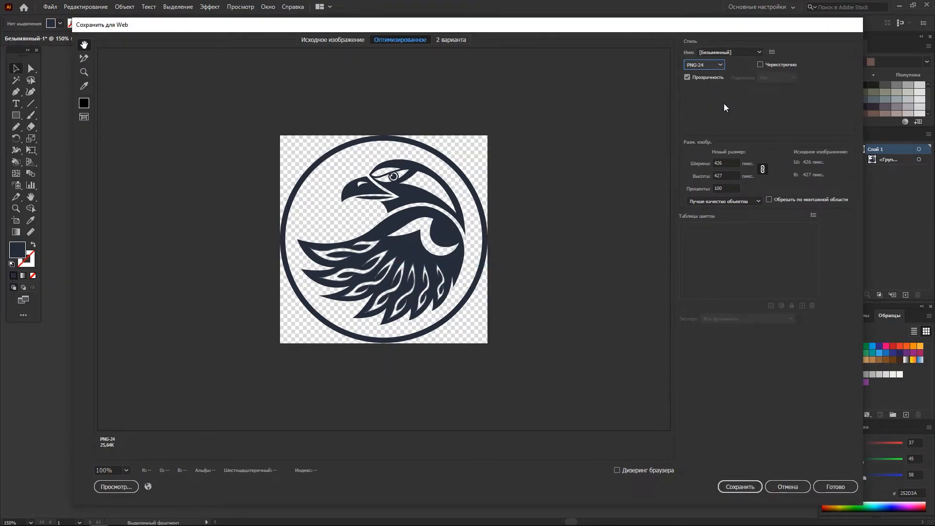
# - Compare the preview with transparency off and on, leave it on, and enable clipping to the artboard
pyautogui.click(687, 78)
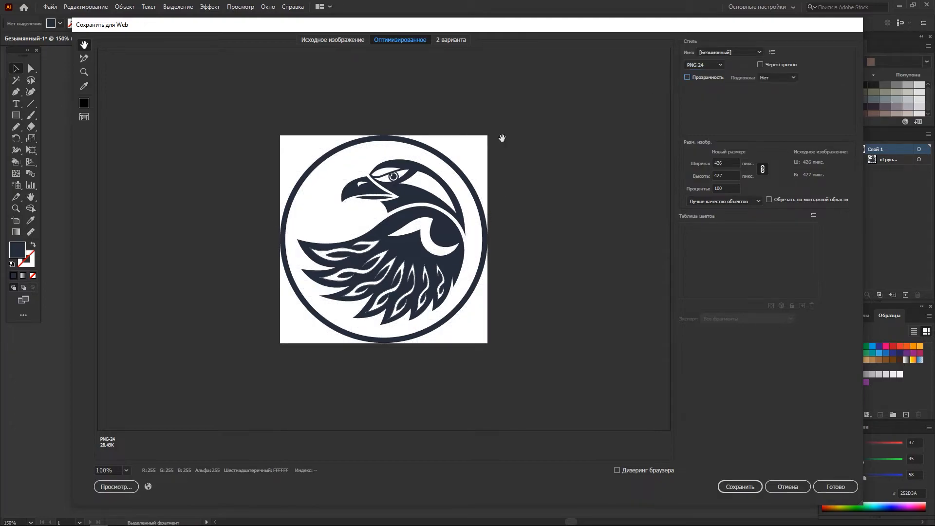
pyautogui.click(687, 76)
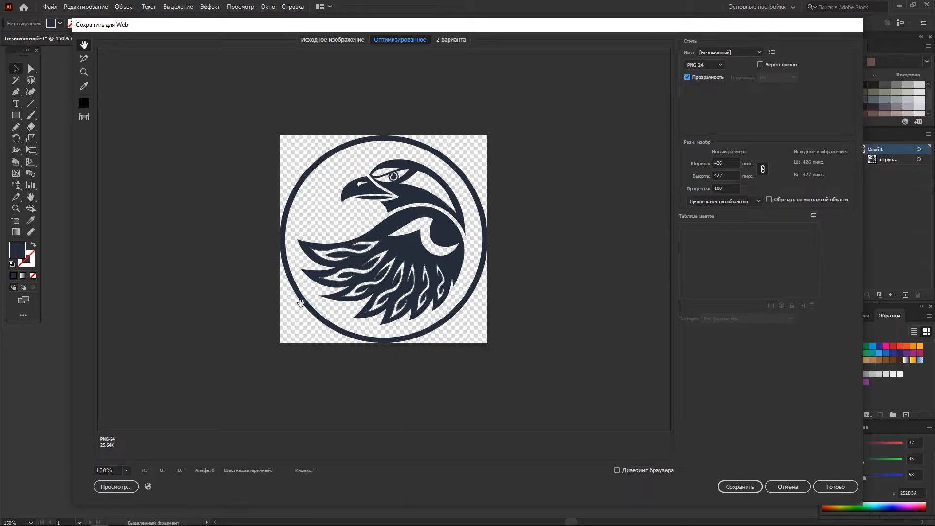
pyautogui.click(769, 200)
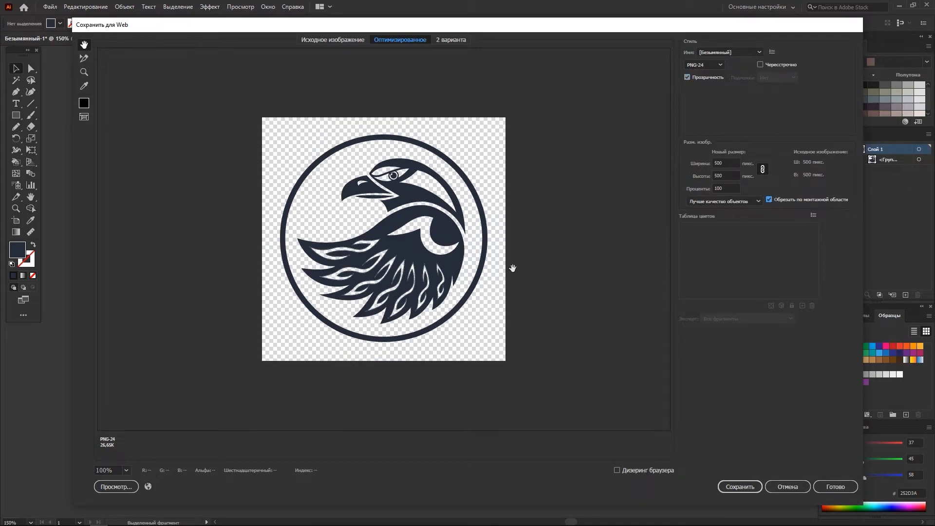
# - Save the optimized image as Безымянный-1.png in the экспорт folder
pyautogui.click(739, 486)
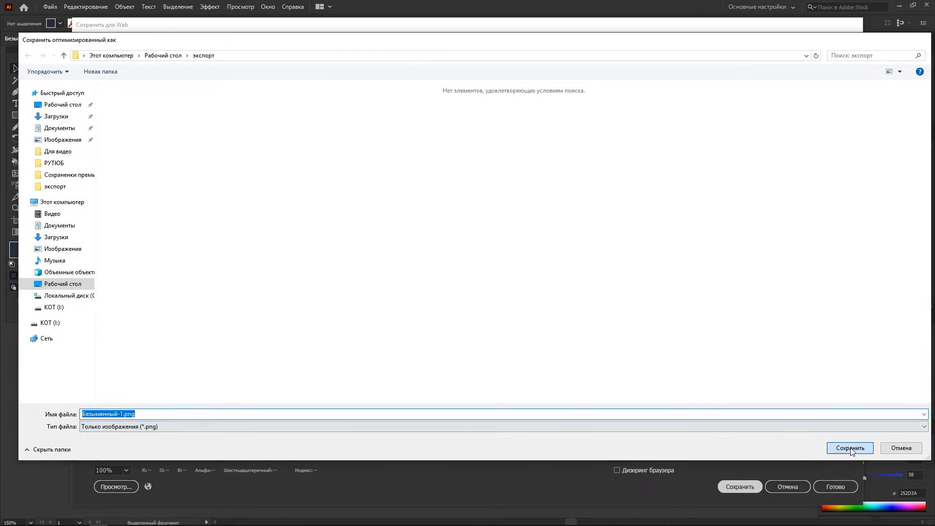
pyautogui.click(907, 447)
pyautogui.click(517, 281)
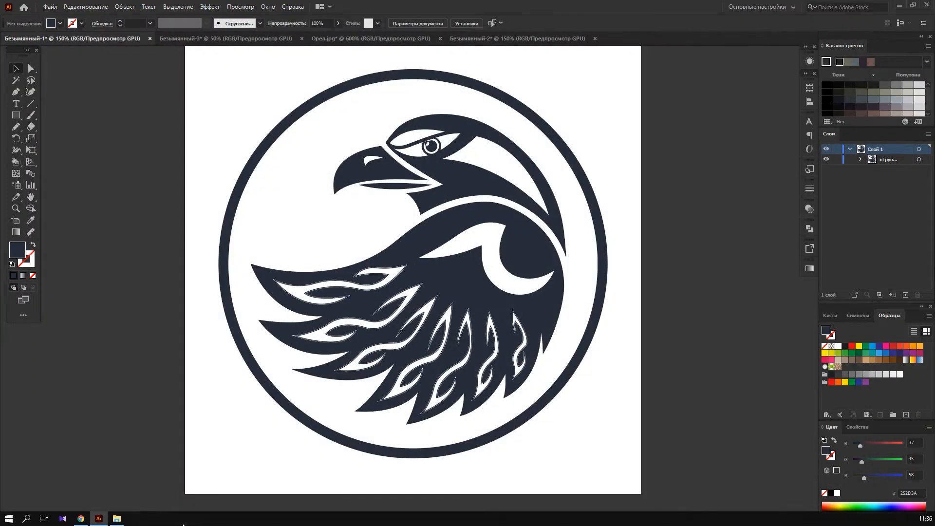
# - Switch to File Explorer and delete Безымянный-1.png from the экспорт folder
pyautogui.click(122, 519)
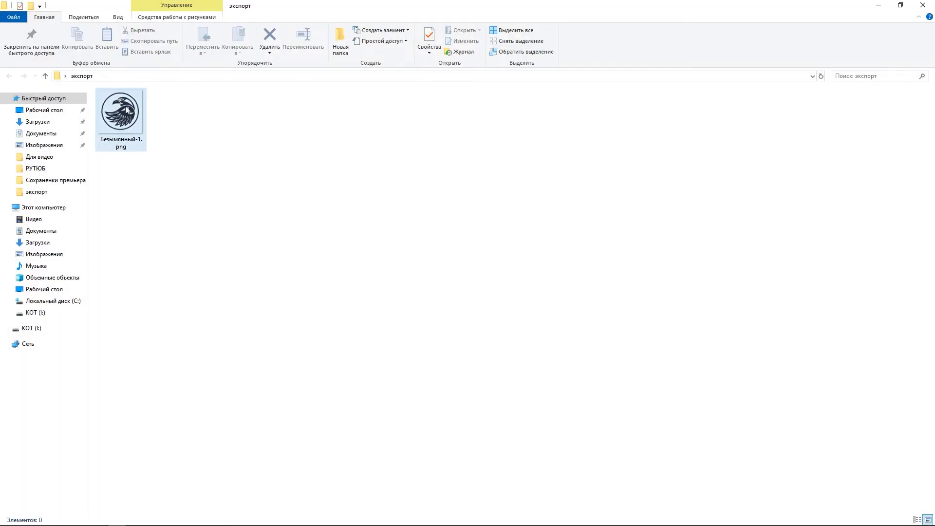
pyautogui.rightClick(126, 106)
pyautogui.click(195, 387)
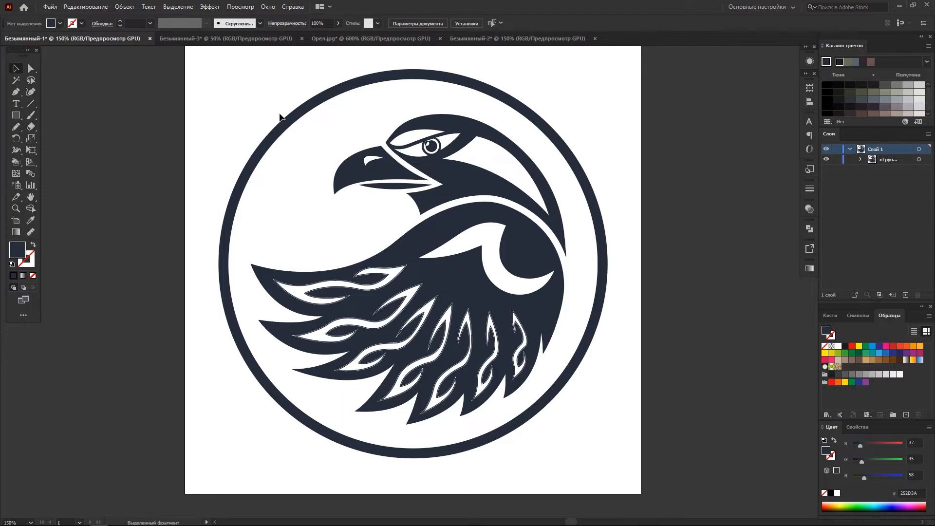
# - Open the Asset Export panel in Illustrator and add the whole eagle logo group to it as an asset
pyautogui.click(269, 7)
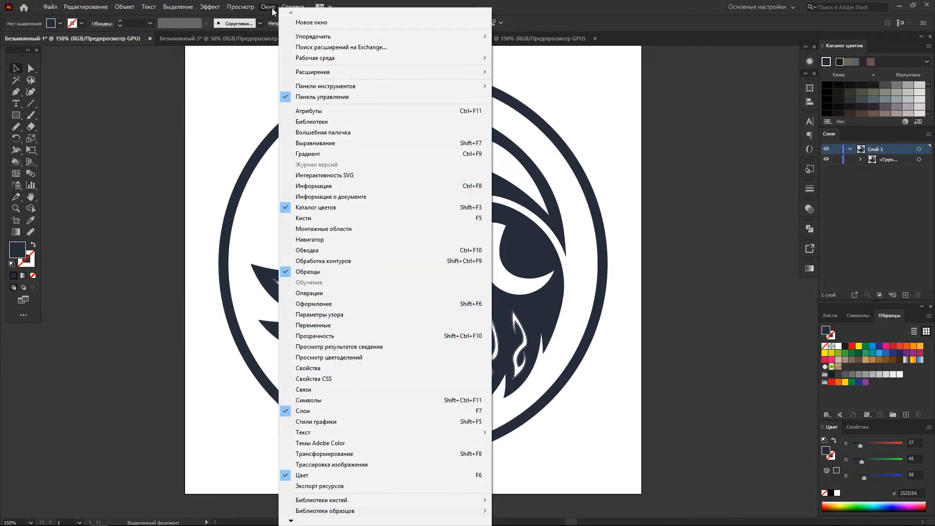
pyautogui.click(330, 487)
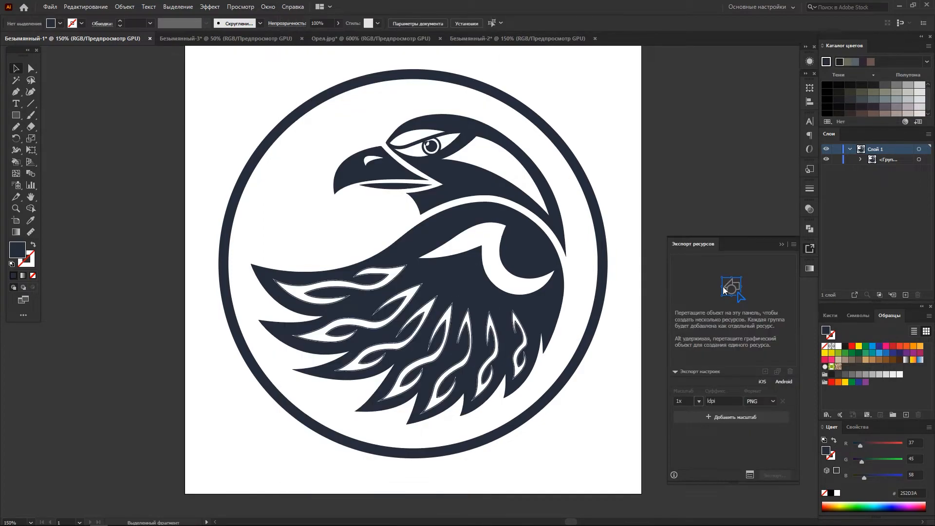
pyautogui.click(809, 250)
pyautogui.click(809, 250)
pyautogui.moveTo(476, 228); pyautogui.dragTo(710, 270)
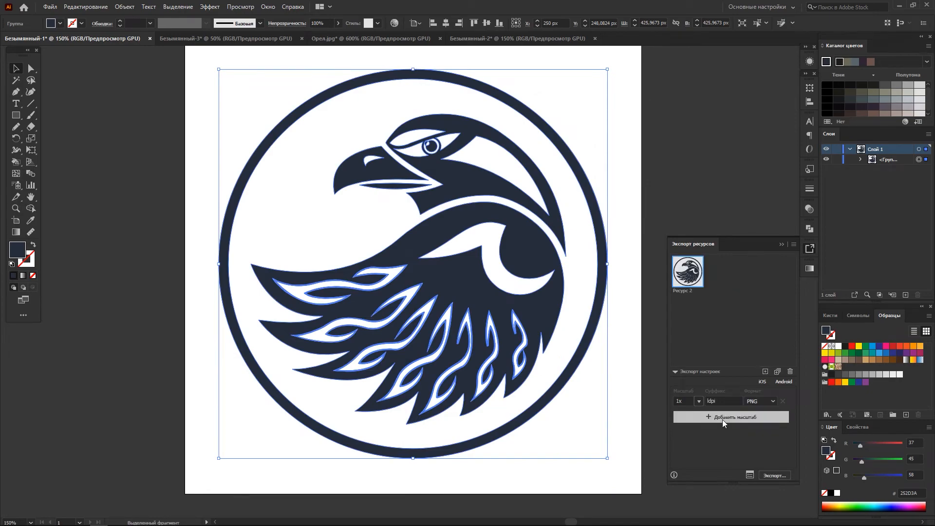
# - Review the scale options and export the logo asset as a 1x PNG to the экспорт folder
pyautogui.click(699, 402)
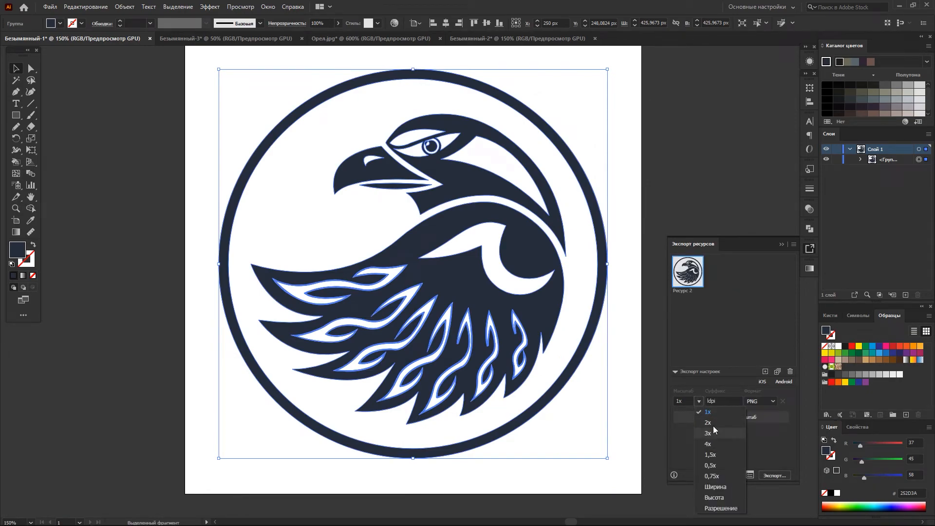
pyautogui.click(712, 358)
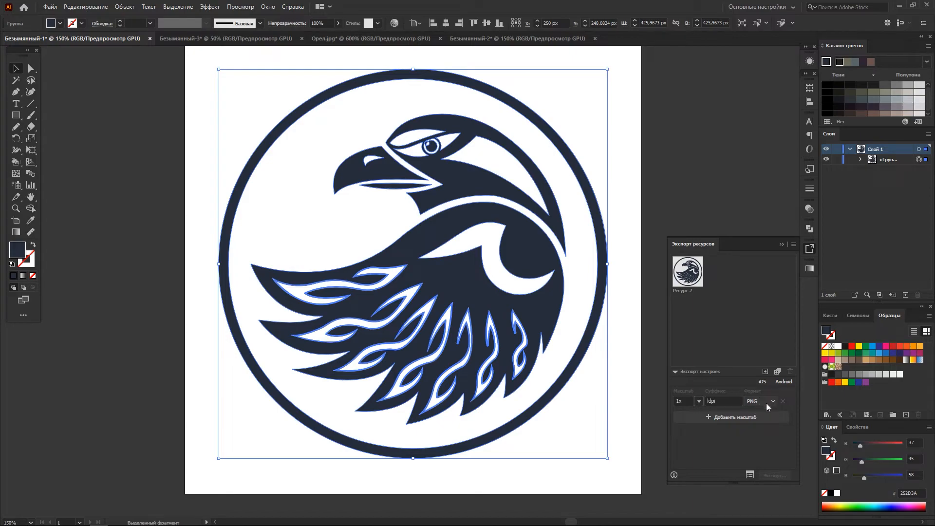
pyautogui.click(691, 285)
pyautogui.click(778, 479)
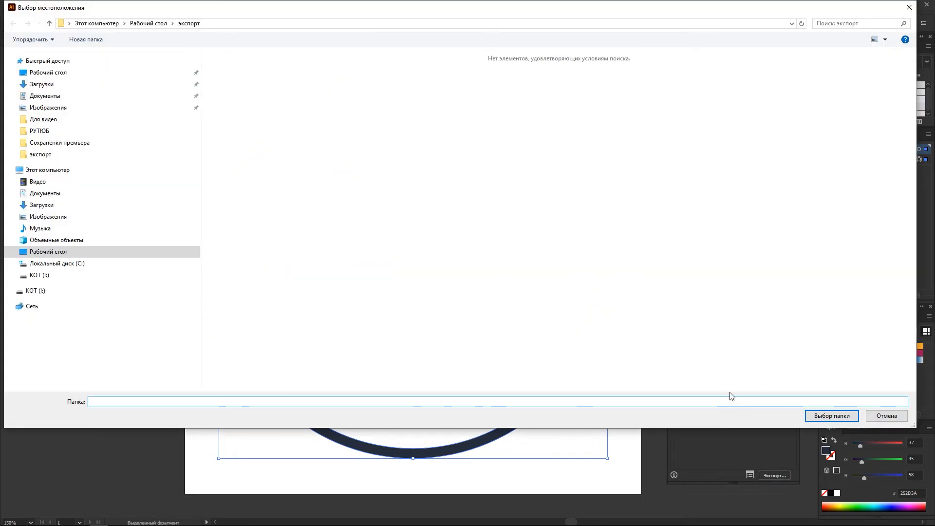
pyautogui.click(832, 415)
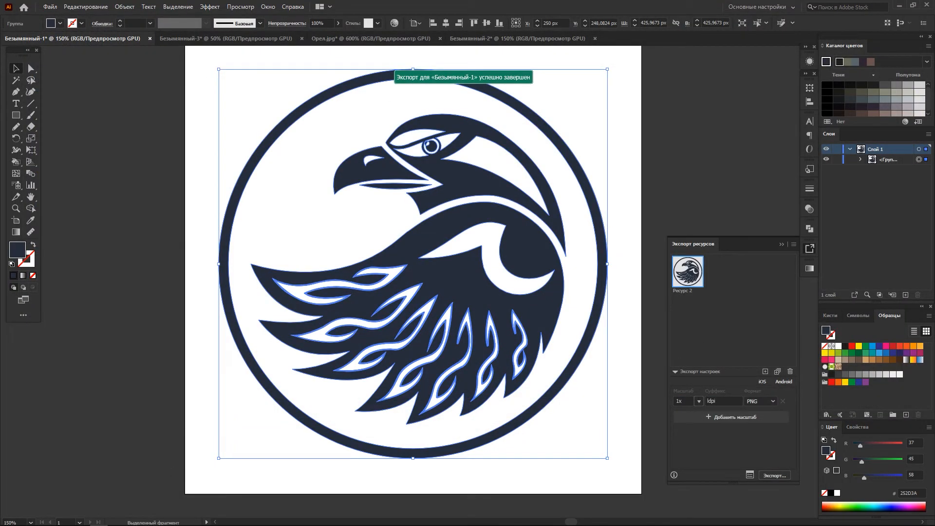
# - Switch to File Explorer, open the 1x folder, and view Ресурс 2ldpi.png in the image viewer before closing it
pyautogui.click(118, 518)
pyautogui.doubleClick(114, 127)
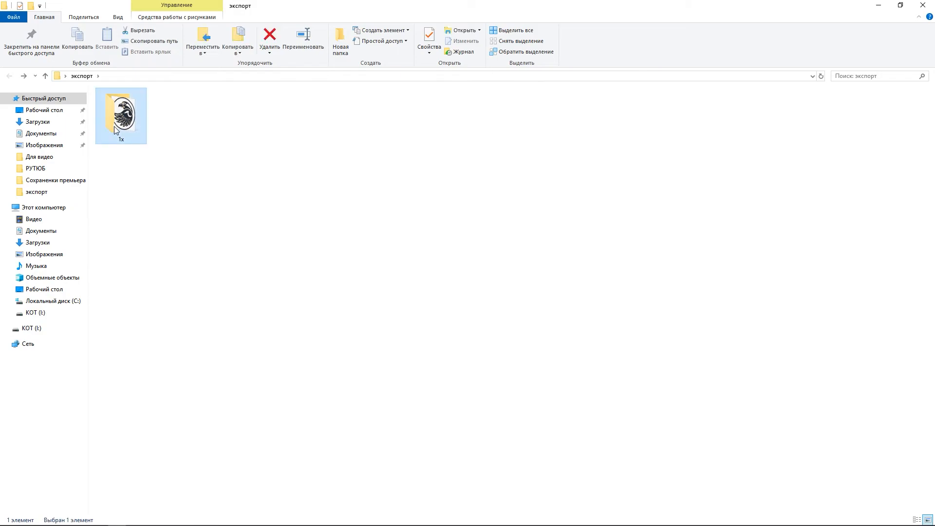
pyautogui.doubleClick(128, 129)
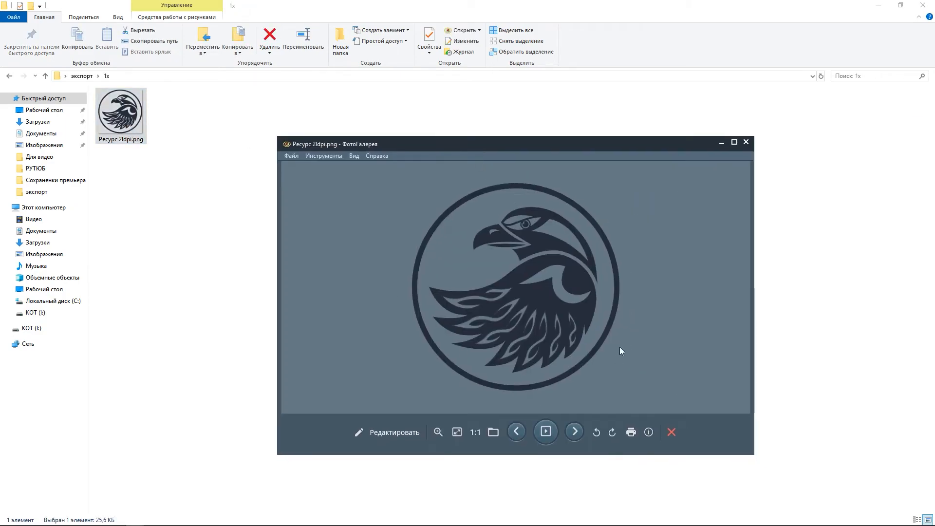
pyautogui.click(745, 142)
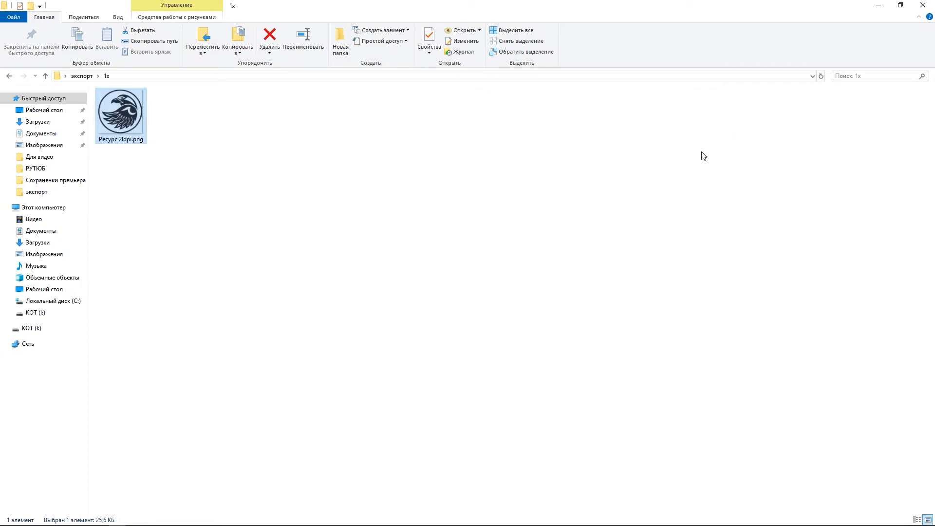
# - Go back to the экспорт folder and delete the 1x folder from it
pyautogui.press('BackSpace')
pyautogui.rightClick(117, 114)
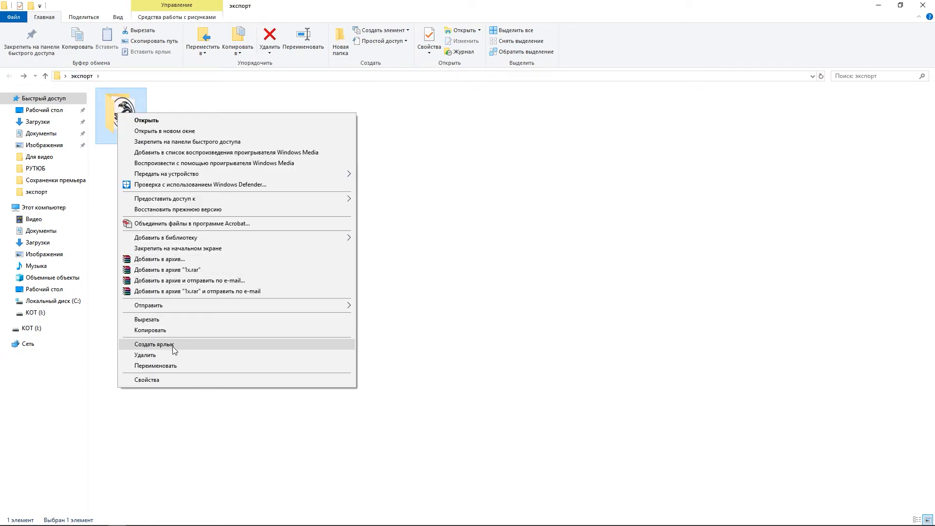
pyautogui.click(174, 353)
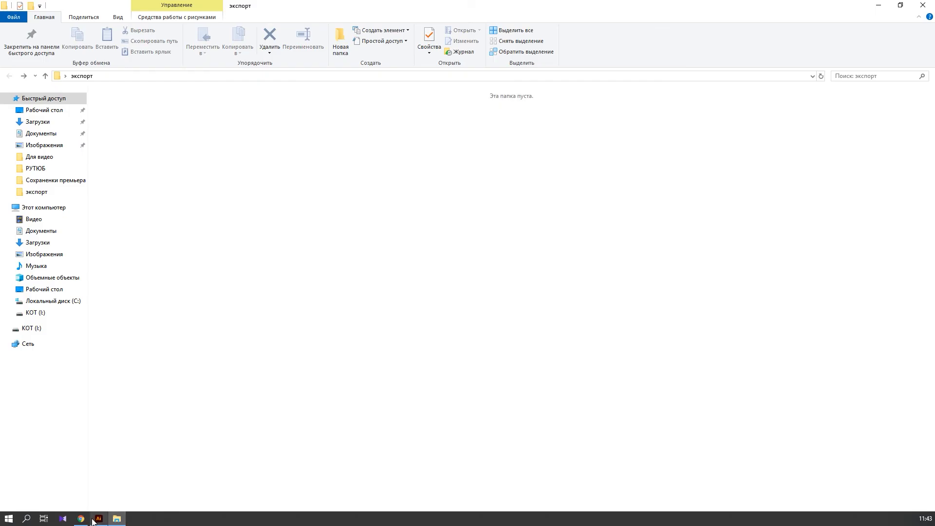
# - Switch to Illustrator, deselect the eagle logo, and bring up the Безымянный-3 document with the colored logo variants
pyautogui.click(95, 519)
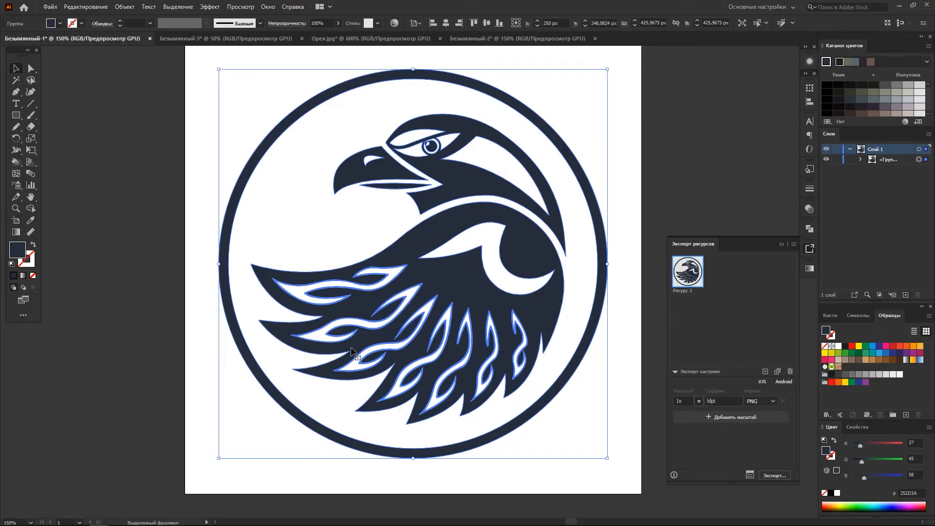
pyautogui.click(220, 101)
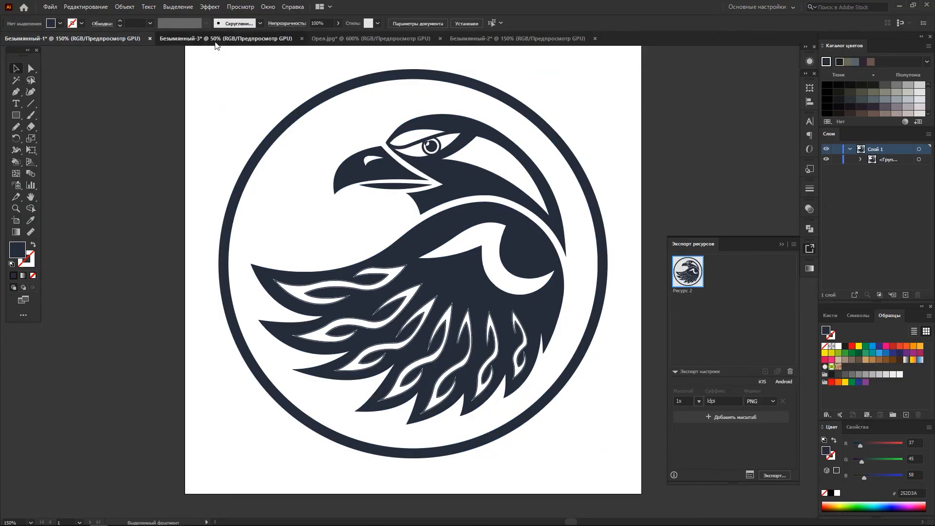
pyautogui.click(215, 39)
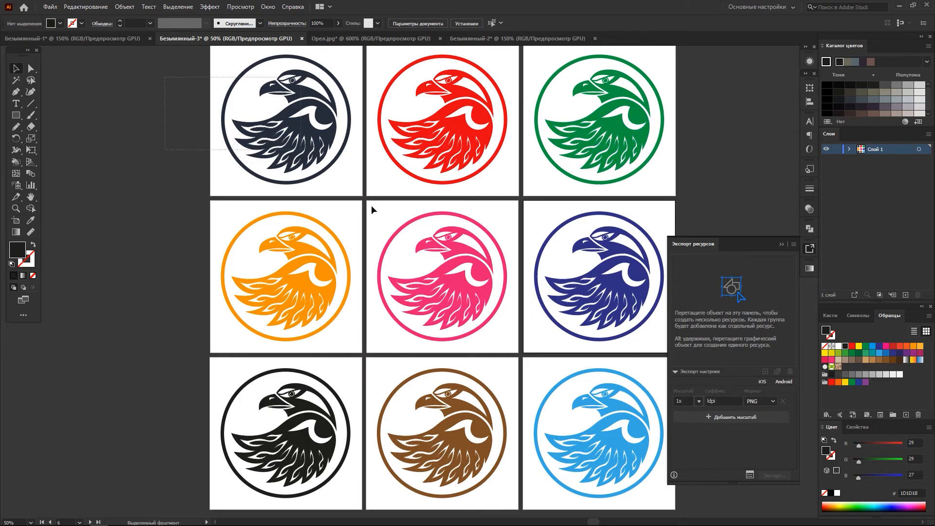
# - Add all nine colored eagle logos to the Asset Export panel as separate assets and export them as 1x PNGs to the экспорт folder
pyautogui.moveTo(371, 209); pyautogui.dragTo(652, 494)
pyautogui.moveTo(587, 287); pyautogui.dragTo(743, 297)
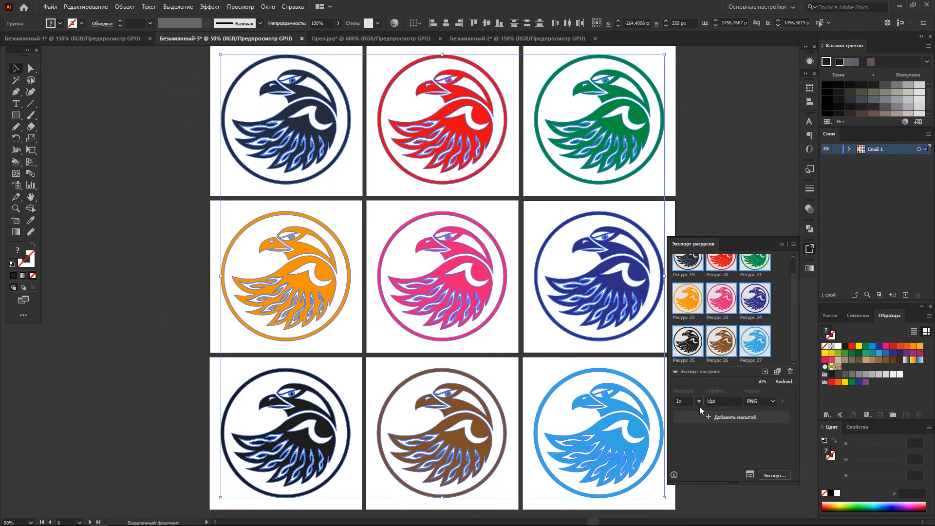
pyautogui.click(773, 476)
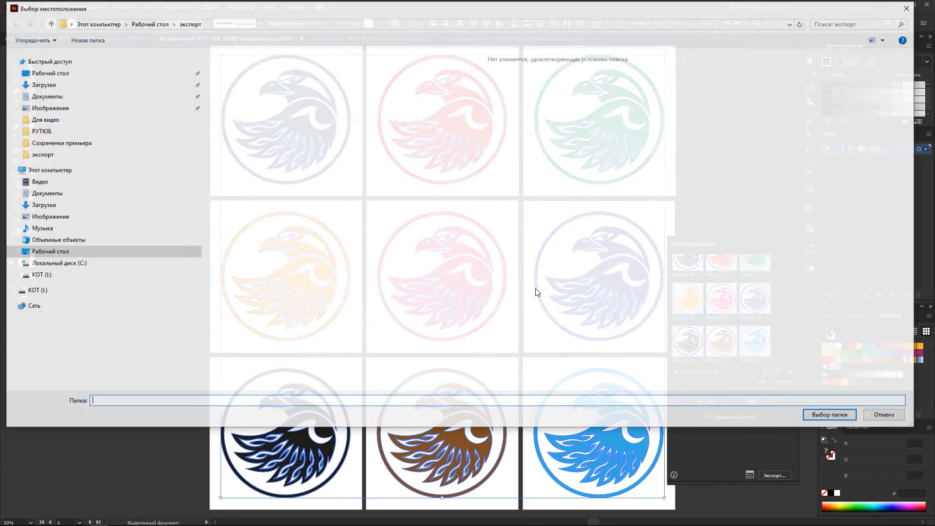
pyautogui.click(831, 415)
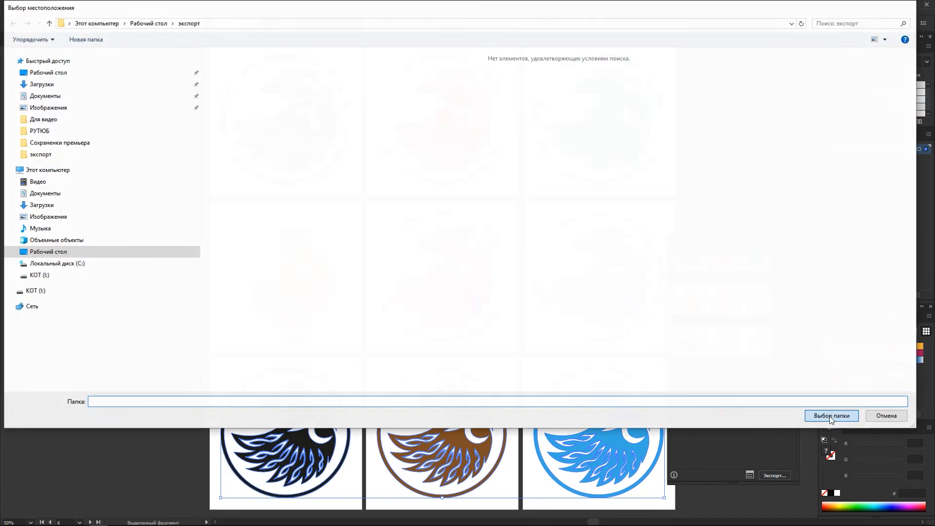
# - Switch to File Explorer and examine the exported logo PNGs in the 1x folder
pyautogui.click(117, 520)
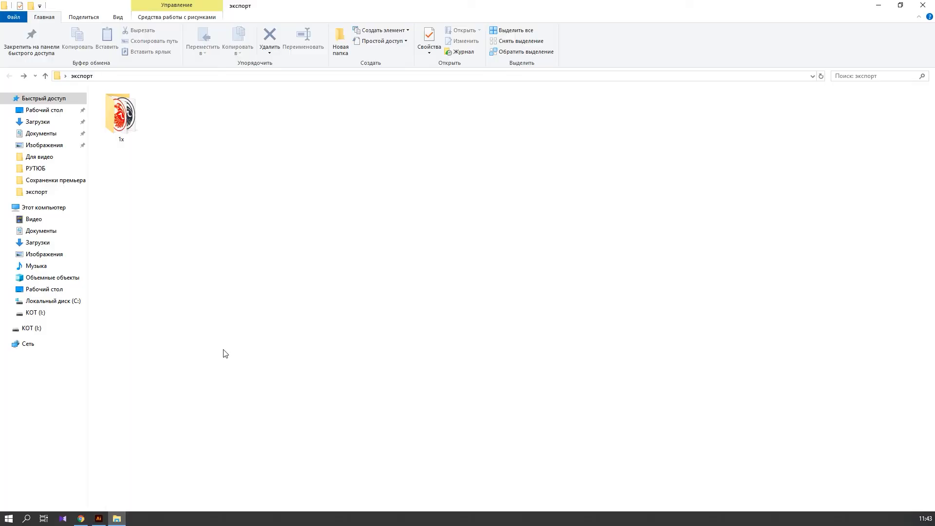
pyautogui.doubleClick(116, 104)
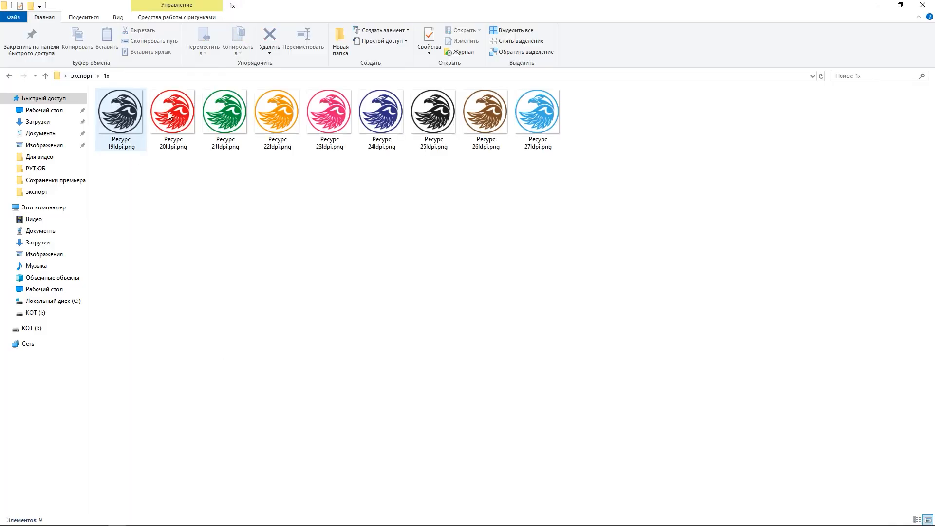
pyautogui.moveTo(577, 109); pyautogui.dragTo(208, 196)
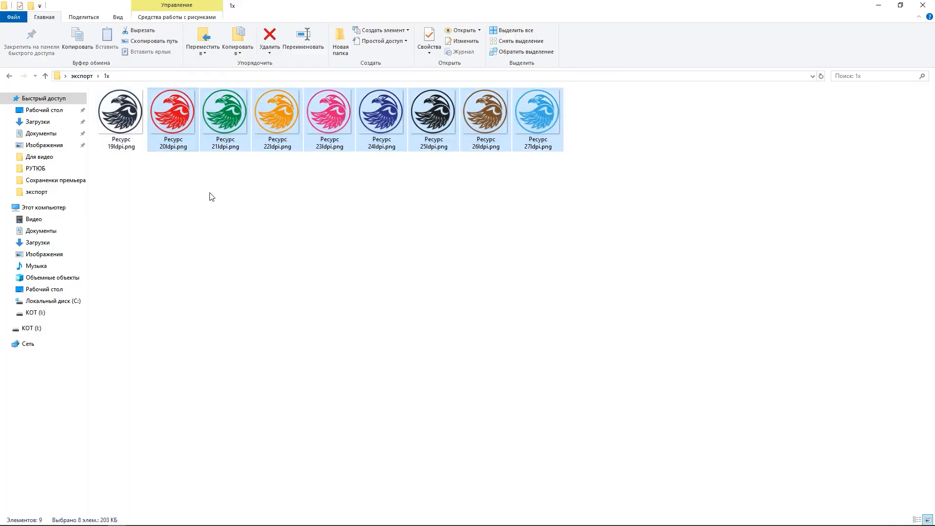
pyautogui.click(276, 219)
# - Return to the экспорт folder and delete the 1x folder containing the nine exported logos
pyautogui.click(10, 75)
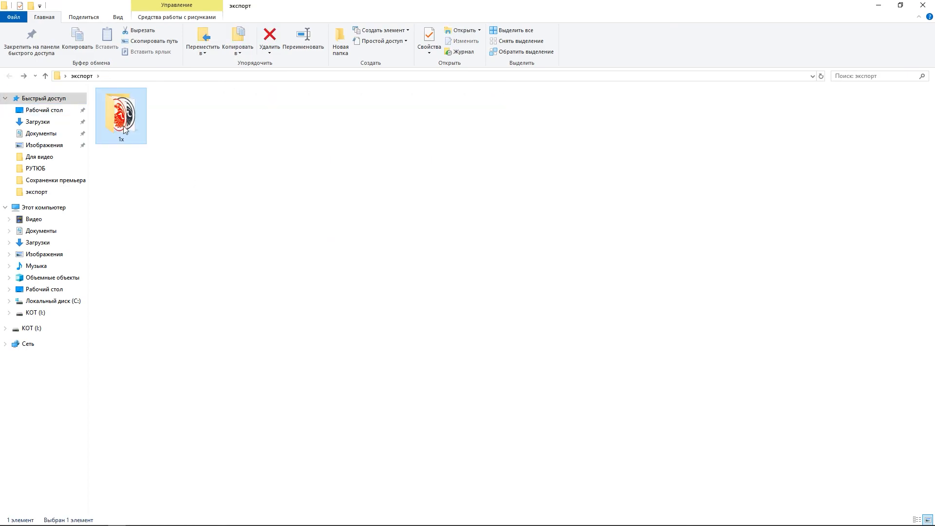
pyautogui.rightClick(124, 128)
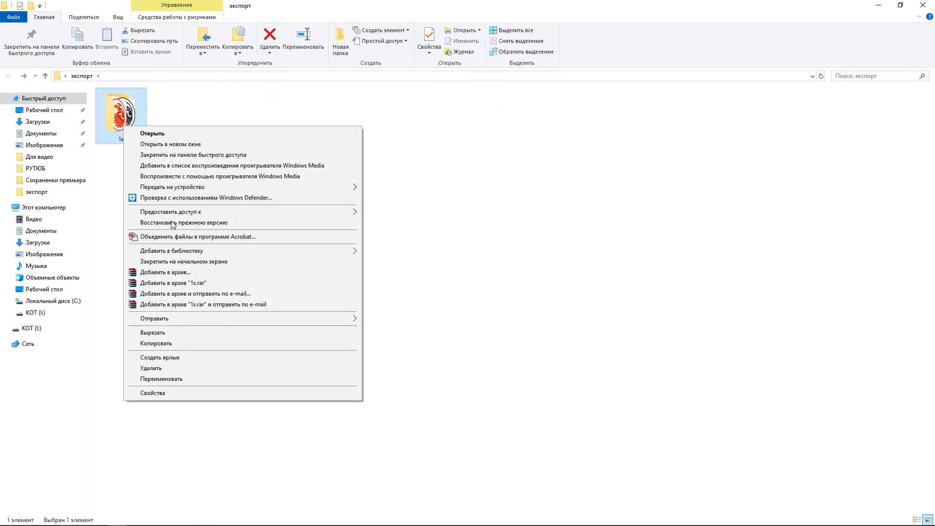
pyautogui.click(217, 370)
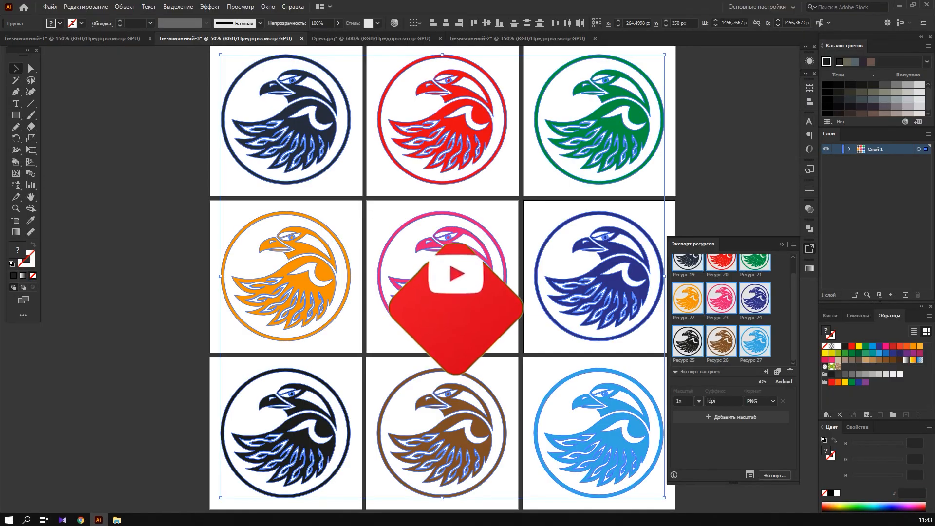